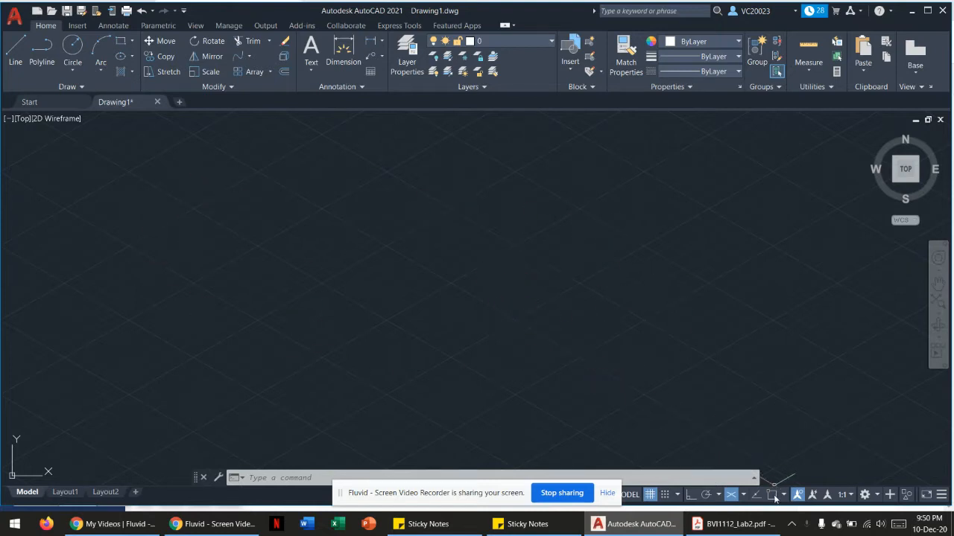
left_click(743, 495)
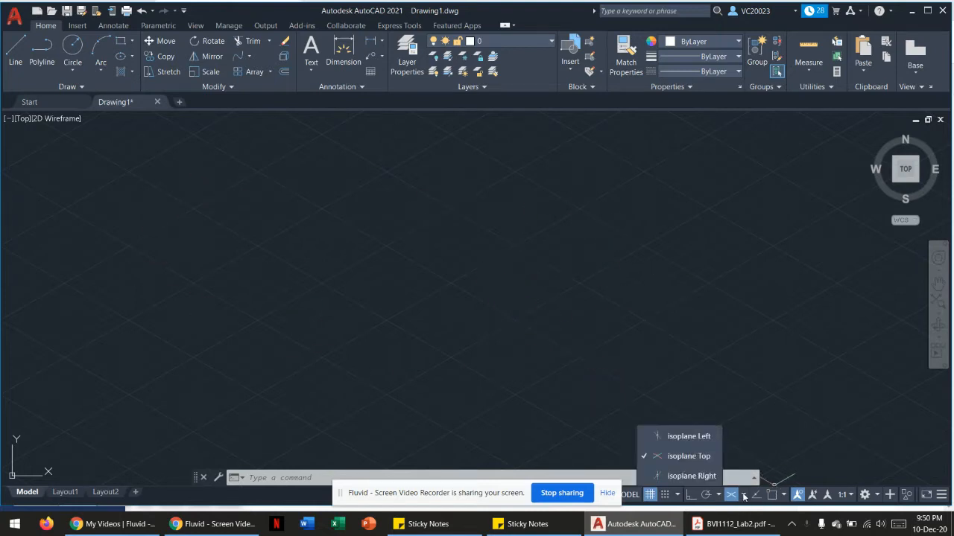
left_click(744, 496)
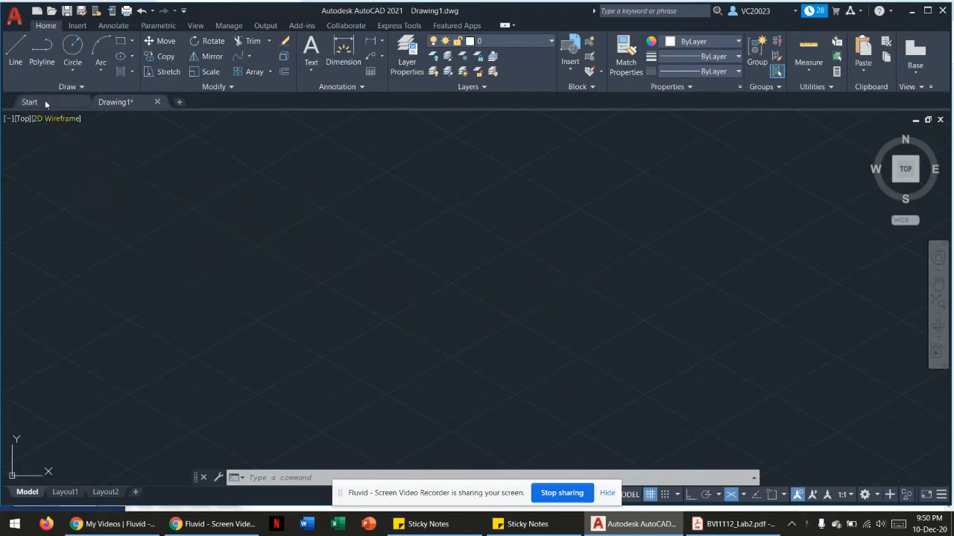
- Draw the four sides of an isometric rectangle, about 1250 by 750 units, with Ortho on in the top isoplane
left_click(16, 49)
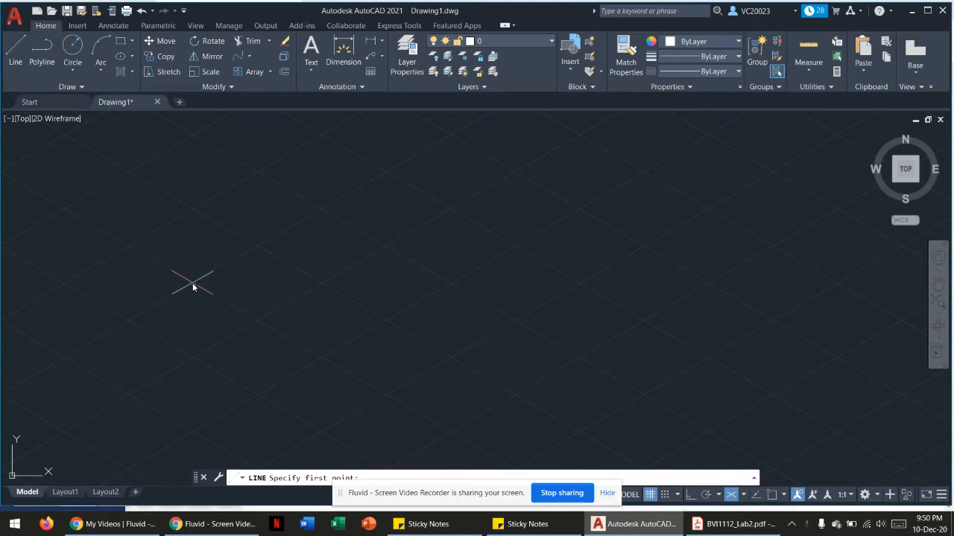
left_click(192, 283)
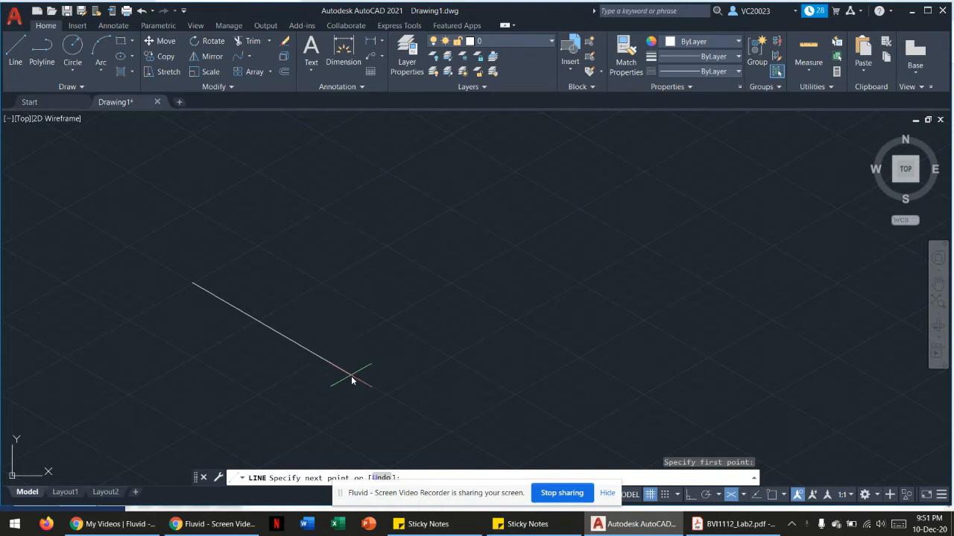
key("F8")
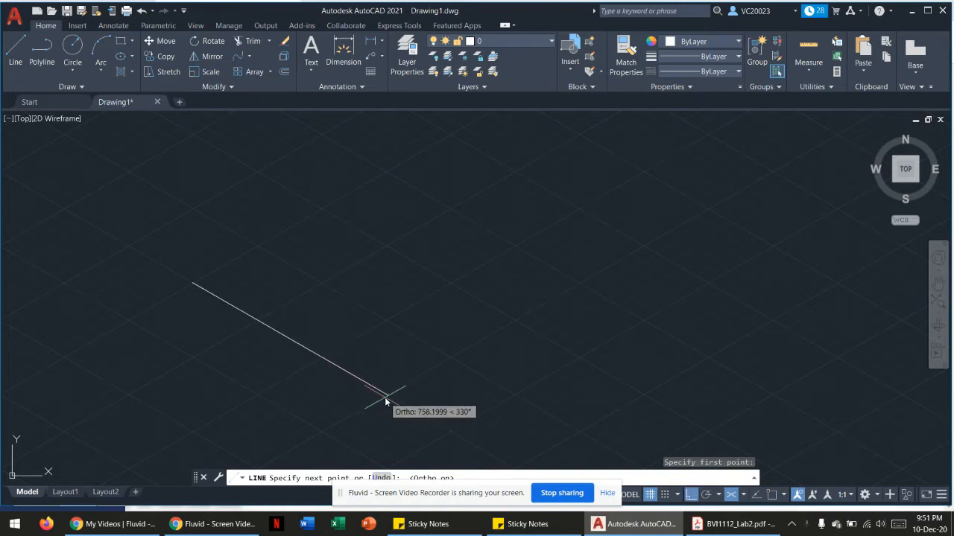
left_click(385, 393)
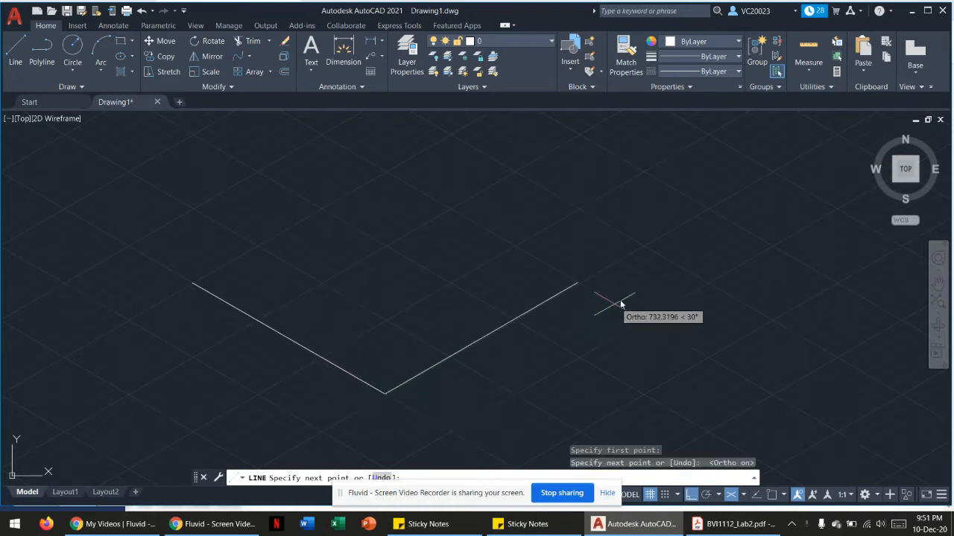
middle_click_drag(738, 235, 709, 272)
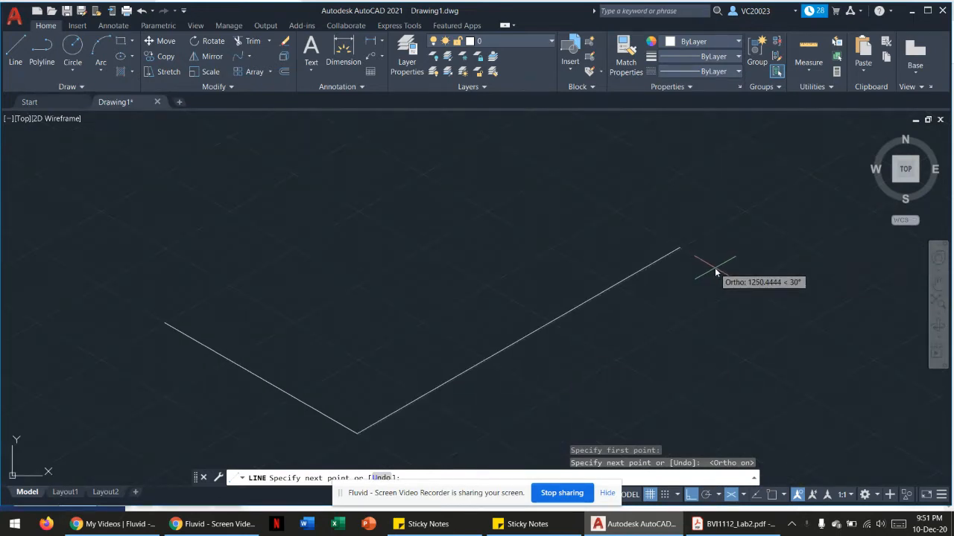
left_click(715, 273)
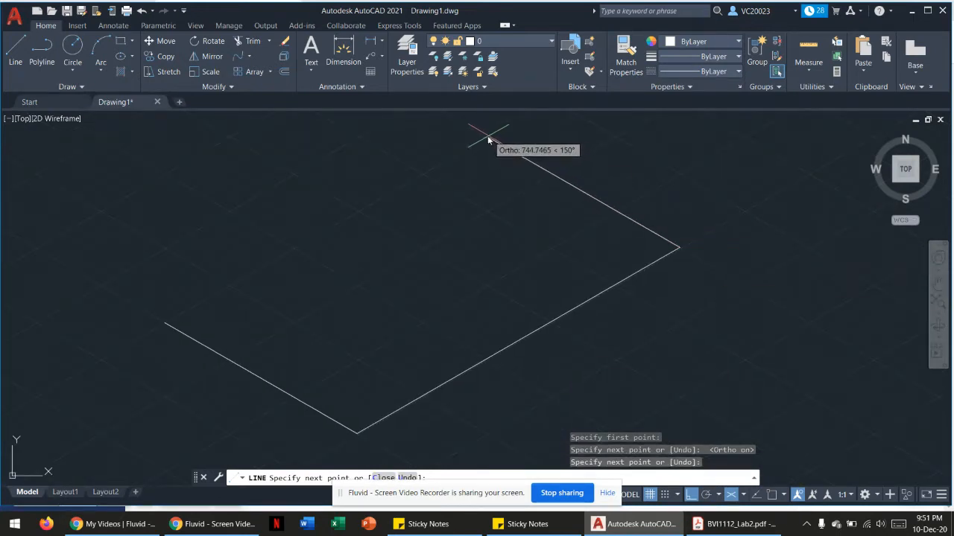
left_click(488, 137)
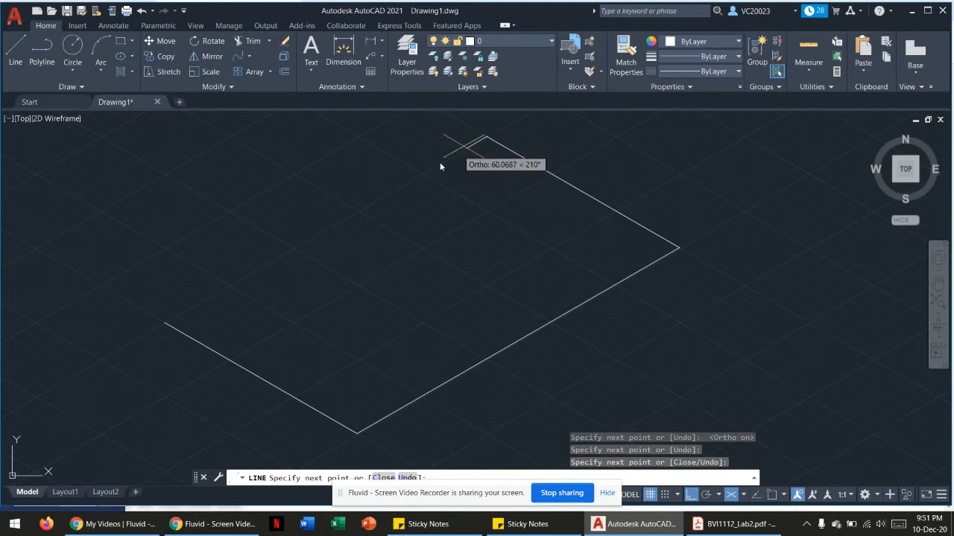
left_click(162, 321)
scroll(228, 332, "up", 5)
middle_click_drag(164, 324, 462, 332)
scroll(216, 313, "up", 5)
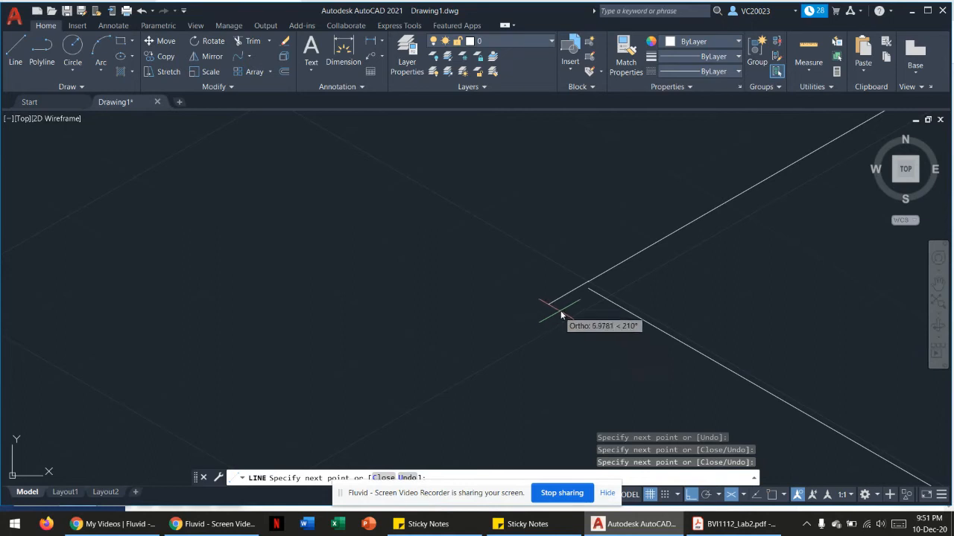
key("Escape")
- Stretch the short edge's open end past the rectangle's left corner and trim both overhanging ends
left_click(594, 293)
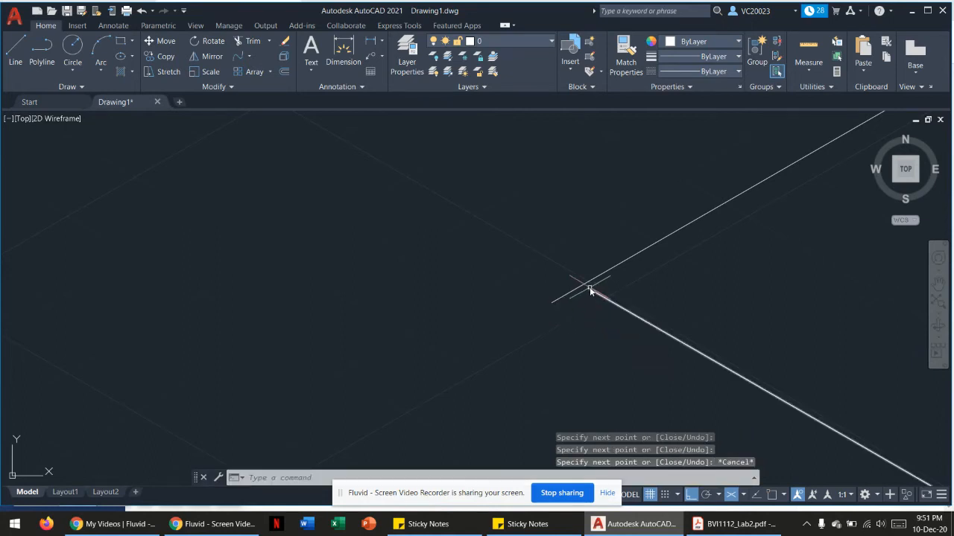
left_click(590, 289)
key("Escape")
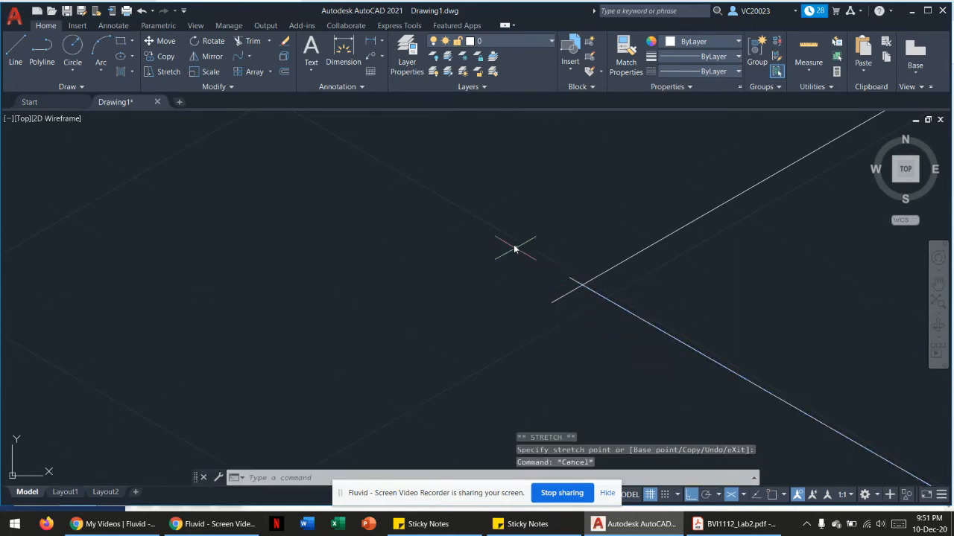
left_click(250, 41)
mouse_move(575, 262)
left_mouse_down()
mouse_move(564, 299)
mouse_move(528, 332)
left_mouse_up()
scroll(529, 332, "down", 6)
middle_click_drag(430, 307, 301, 275)
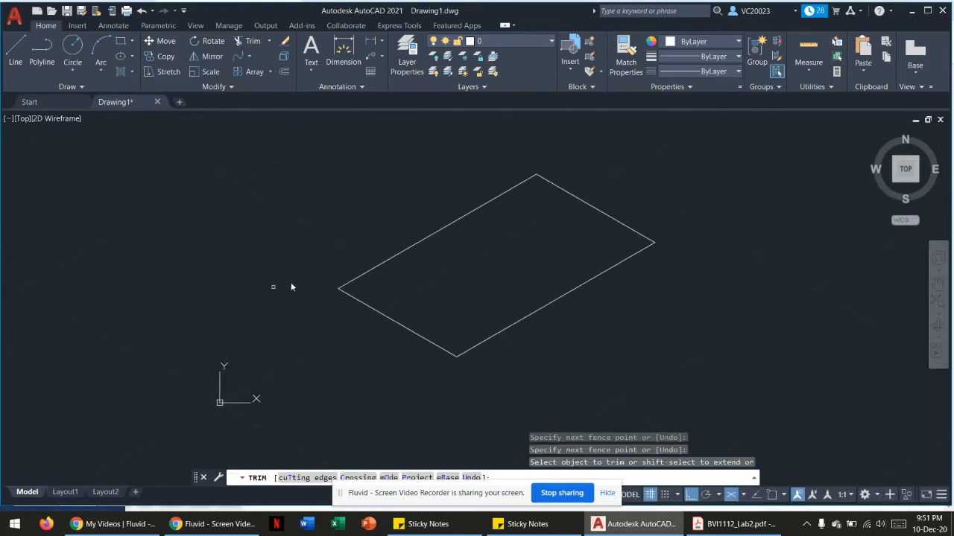
scroll(490, 263, "up", 3)
middle_click_drag(489, 263, 459, 278)
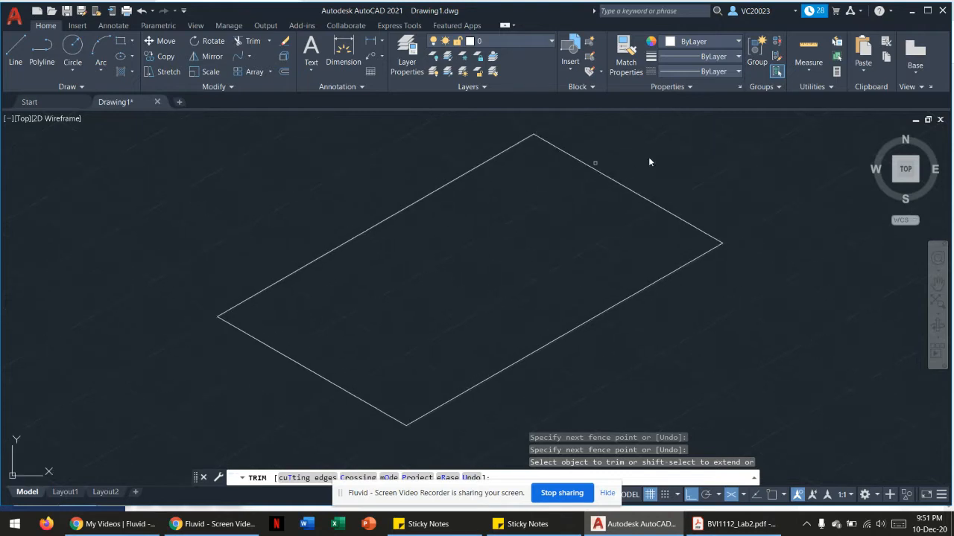
- Draw a centre line between the midpoints of the rectangle's two short edges with object snap on
left_click(15, 52)
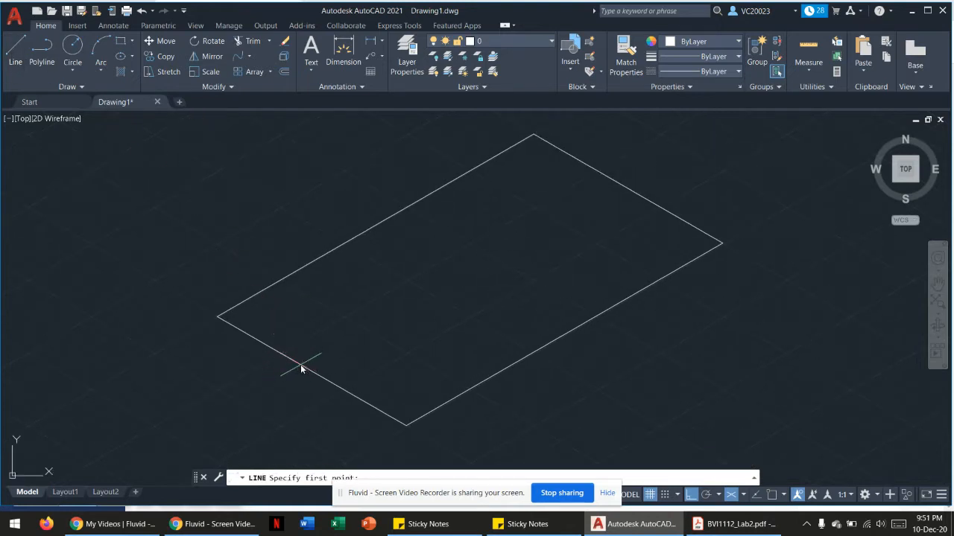
key("F3")
left_click(312, 370)
left_click(629, 190)
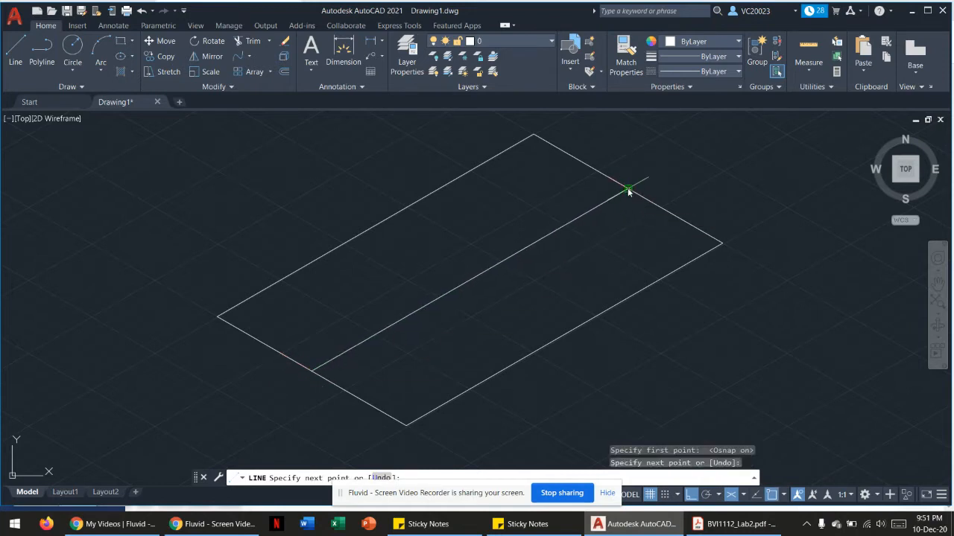
key("Escape")
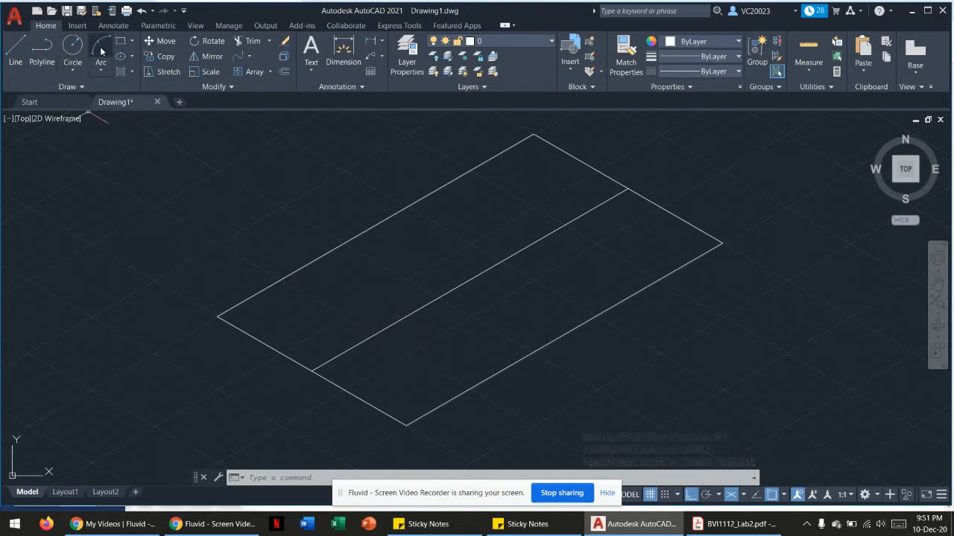
- Draw a smaller isometric rectangle straddling the centre line, with short sides about 250 units long, leaving its lower corner open
left_click(15, 47)
scroll(420, 292, "up", 2)
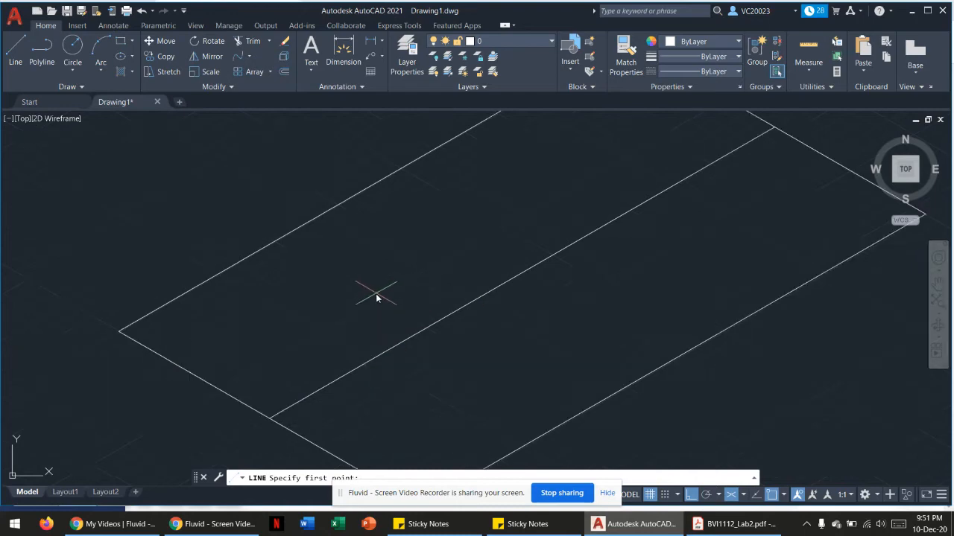
left_click(487, 355)
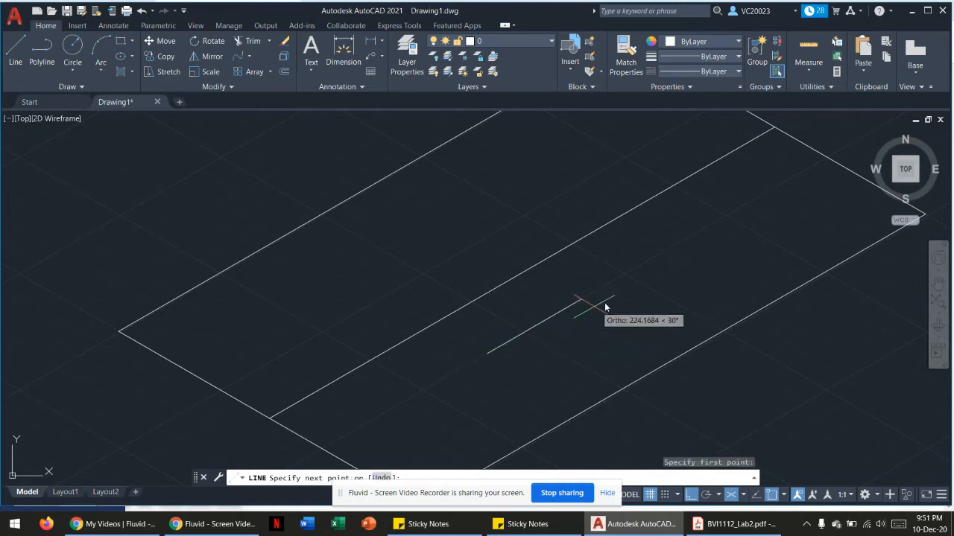
left_click(669, 252)
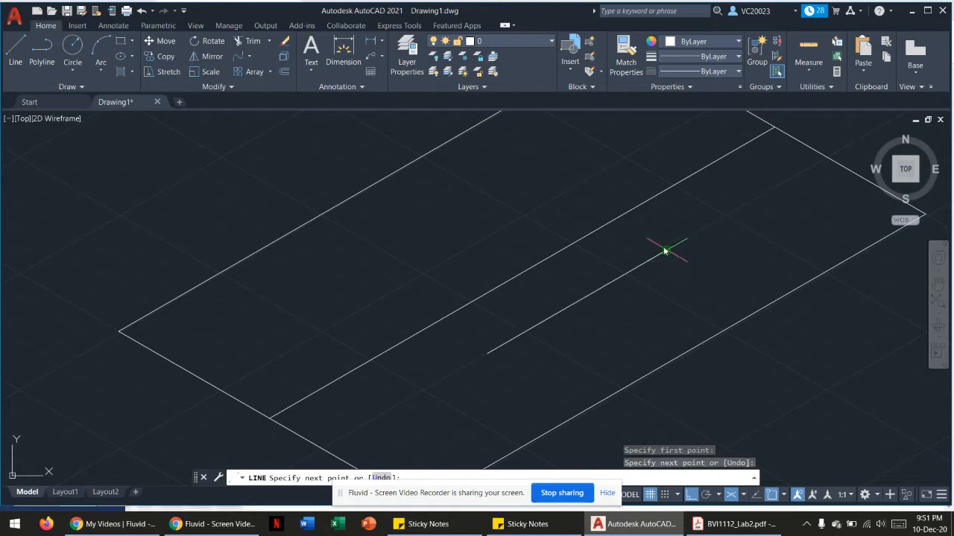
left_click(563, 192)
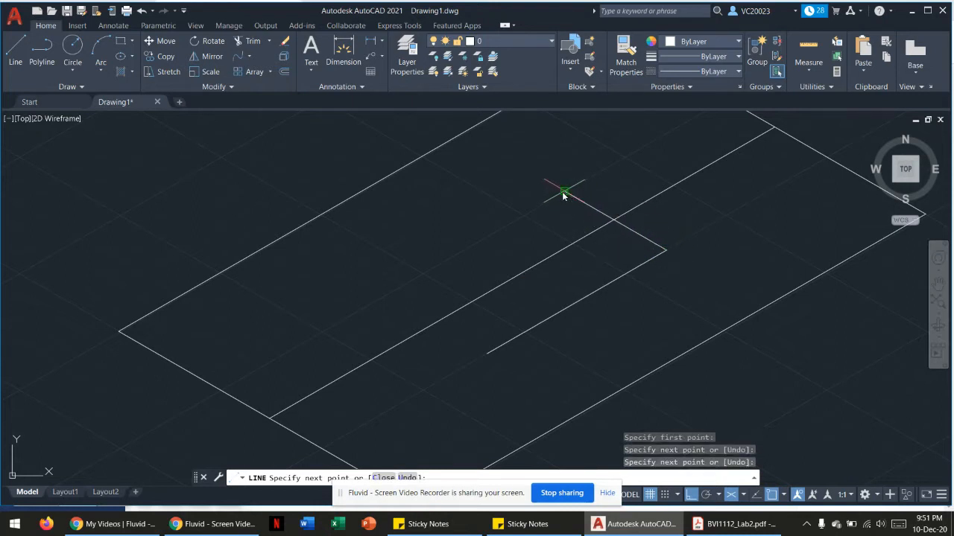
left_click(386, 301)
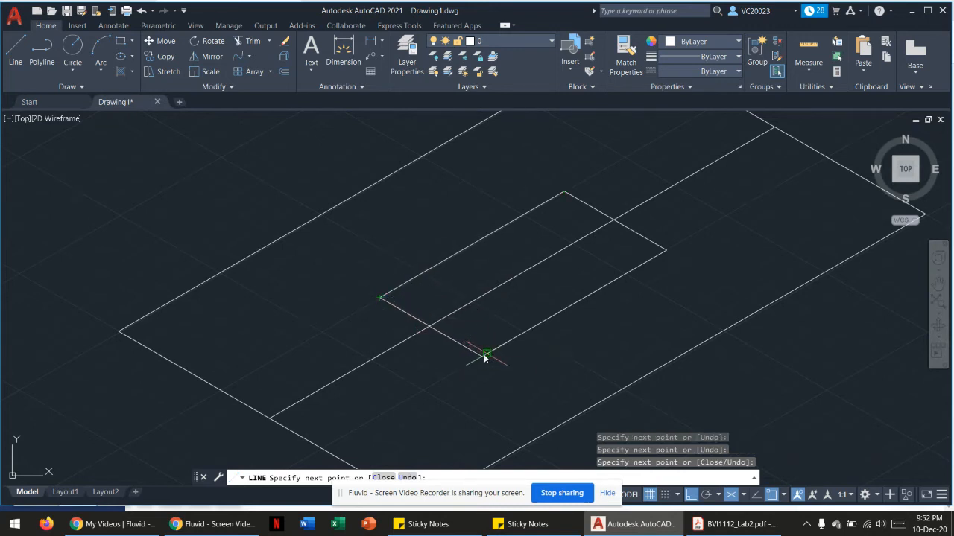
scroll(484, 358, "up", 4)
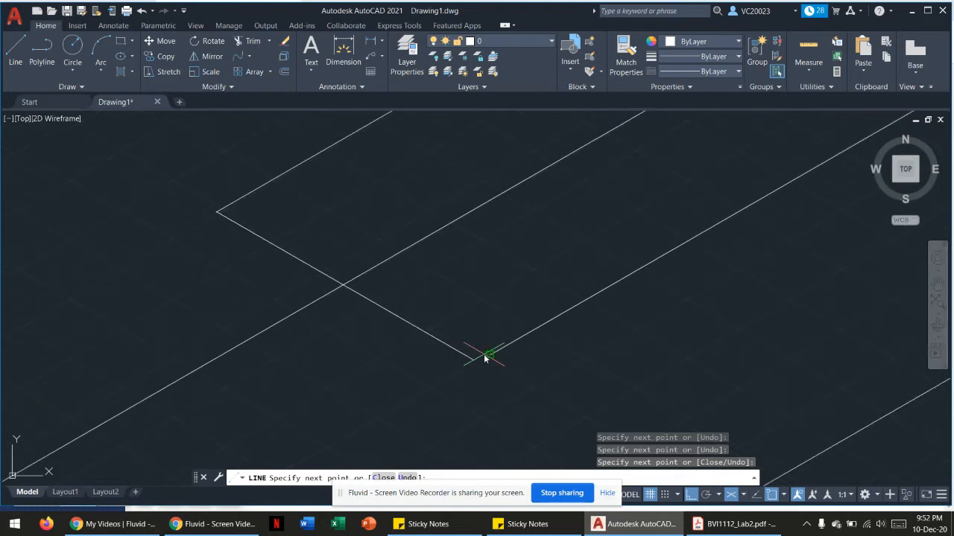
scroll(495, 358, "up", 3)
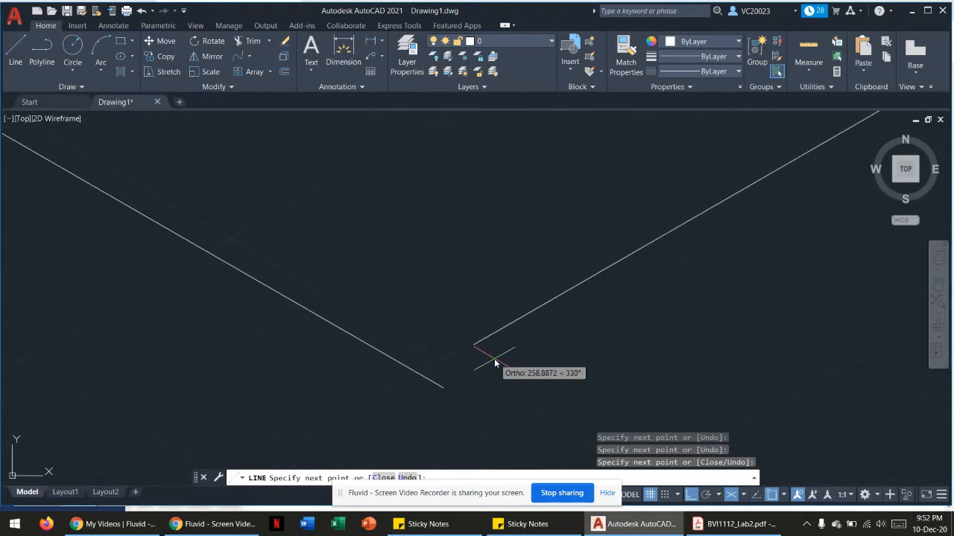
left_click(455, 351)
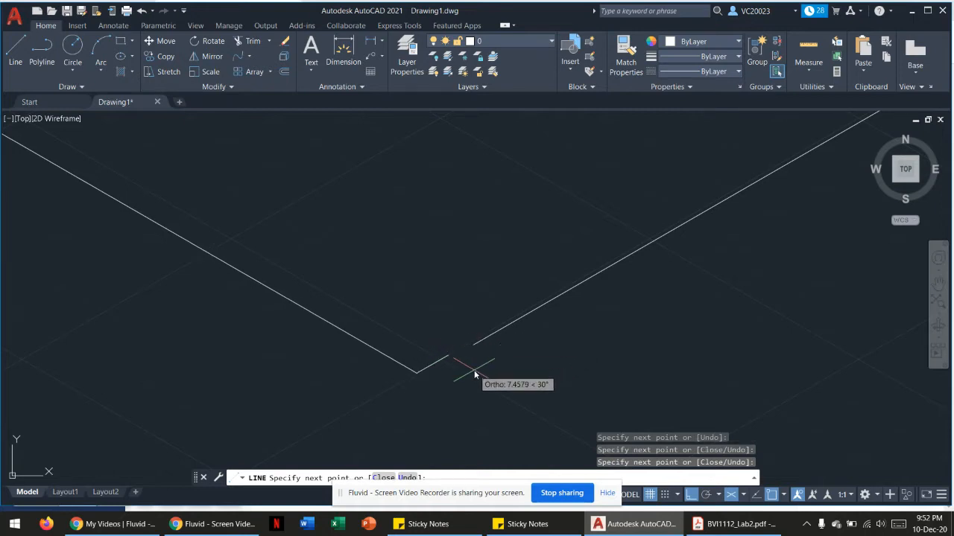
type("u")
key("Return")
key("Escape")
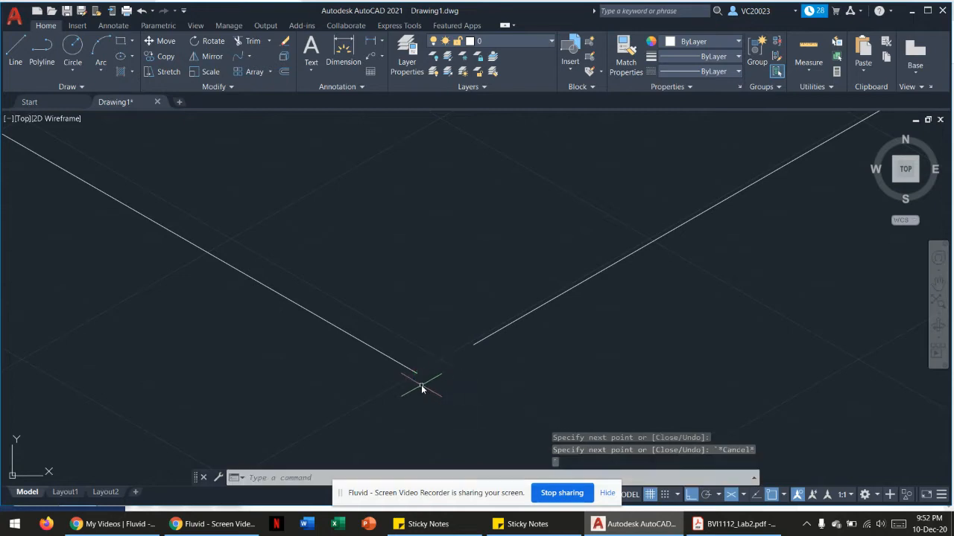
- Stretch the two open line ends at the inner rectangle's lower corner until they cross
left_click(474, 346)
left_click(474, 345)
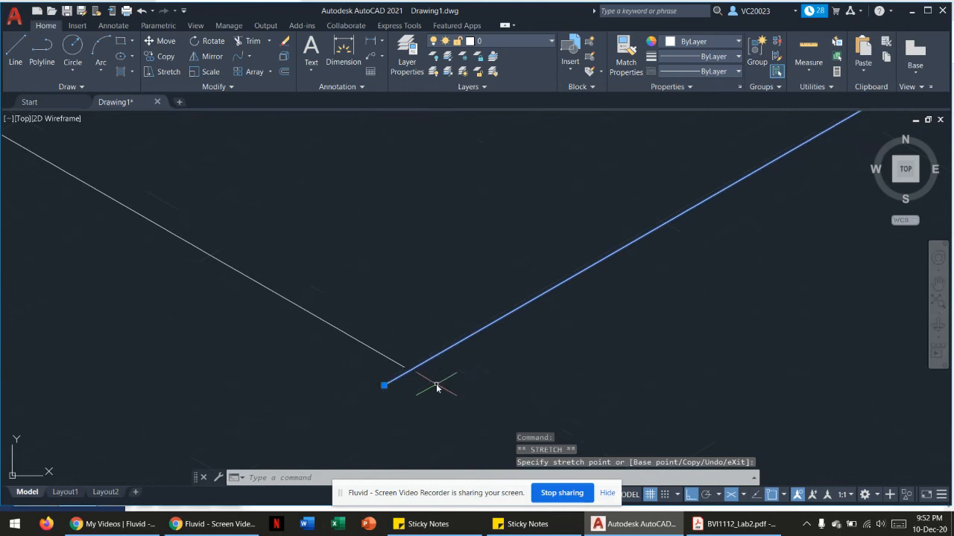
left_click(380, 356)
left_click(383, 357)
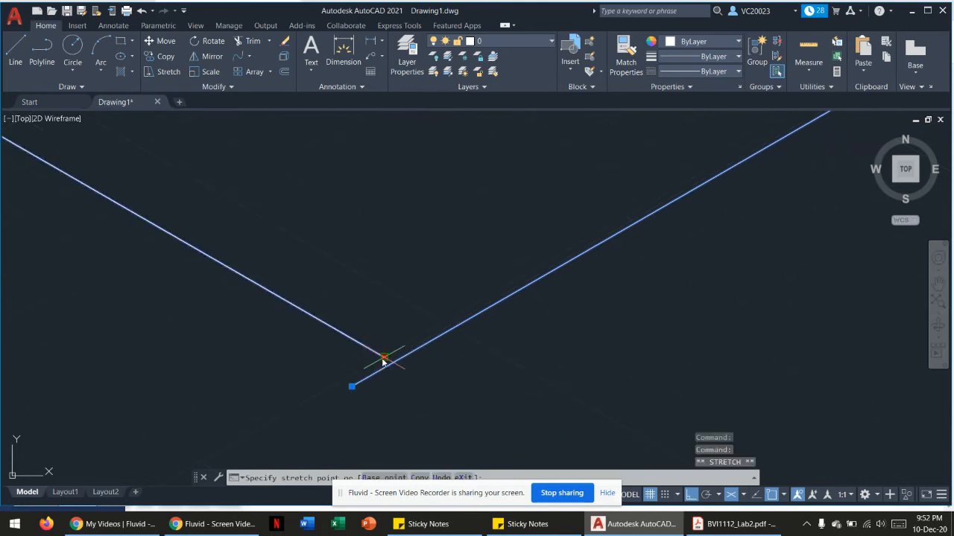
left_click(403, 378)
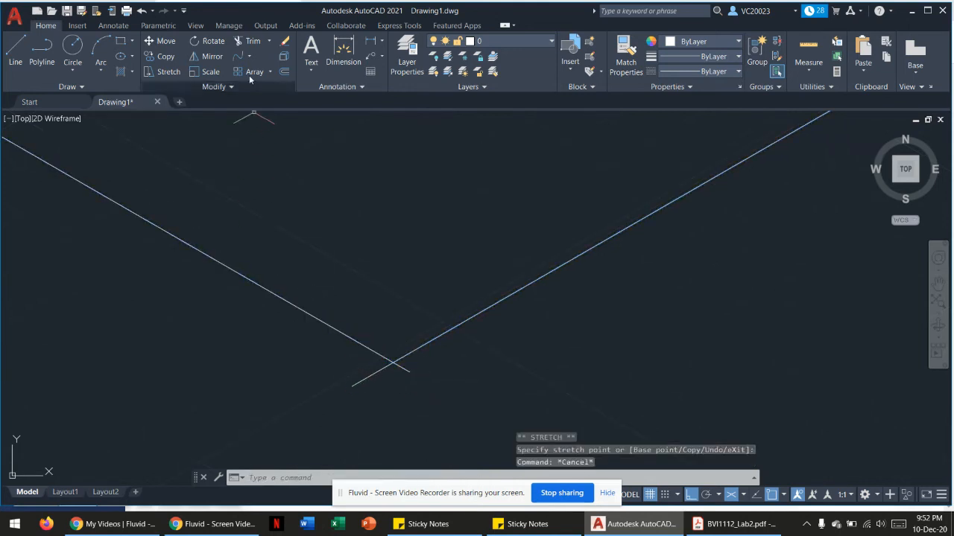
- Trim both overhanging line ends at the inner rectangle's lower corner
left_click(251, 41)
left_click_drag(356, 380, 407, 375)
scroll(414, 395, "down", 4)
scroll(501, 402, "down", 2)
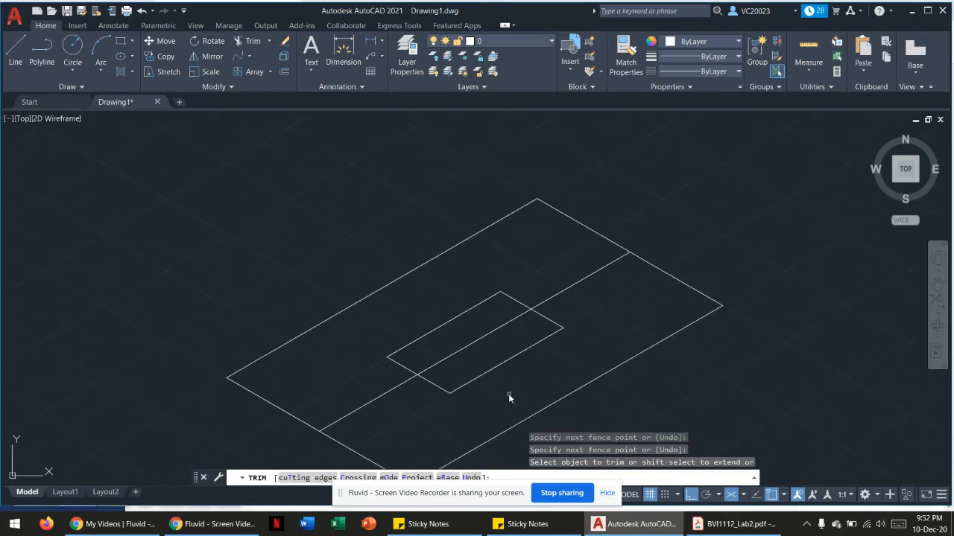
middle_click_drag(506, 394, 430, 357)
key("Escape")
scroll(462, 338, "up", 2)
scroll(463, 339, "down", 2)
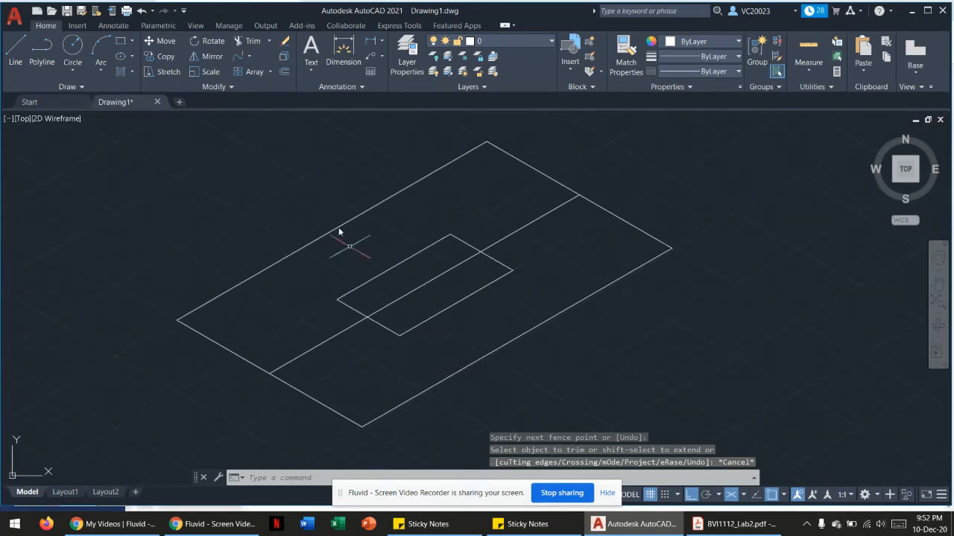
- Trim away the two portions of the centre line outside the inner rectangle
left_click(236, 40)
left_click_drag(519, 201, 524, 296)
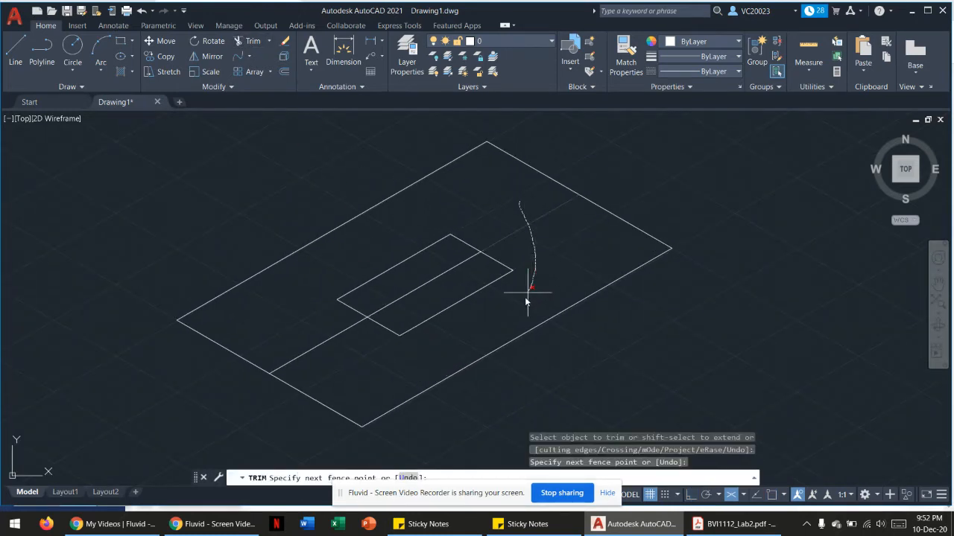
left_click_drag(376, 346, 317, 341)
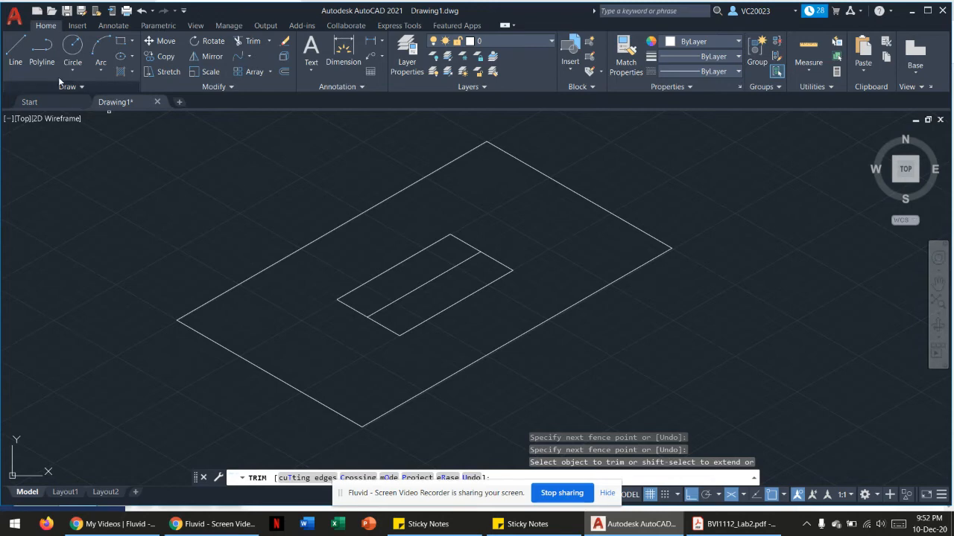
- Draw two lines extending the centre line from the inner rectangle's short sides out to the base rectangle's short sides
left_click(14, 49)
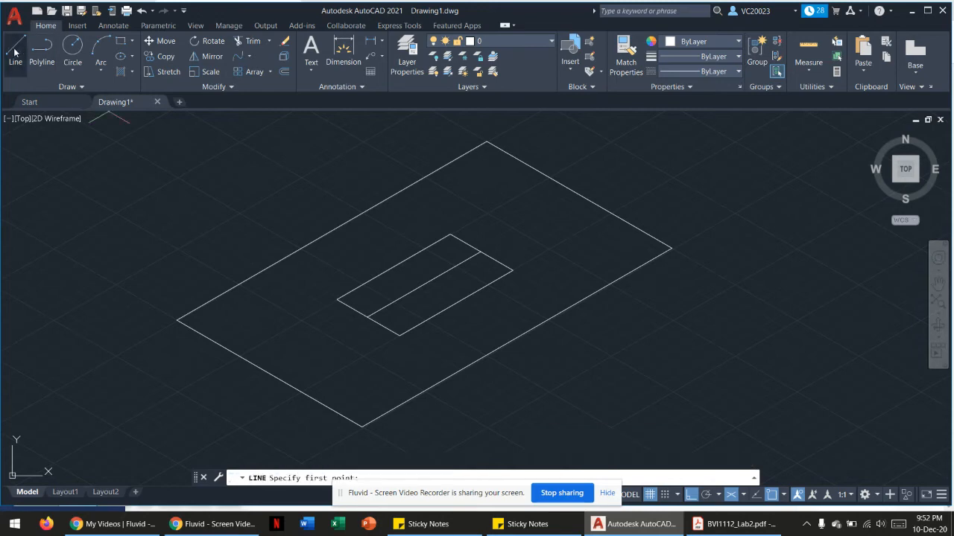
left_click(367, 317)
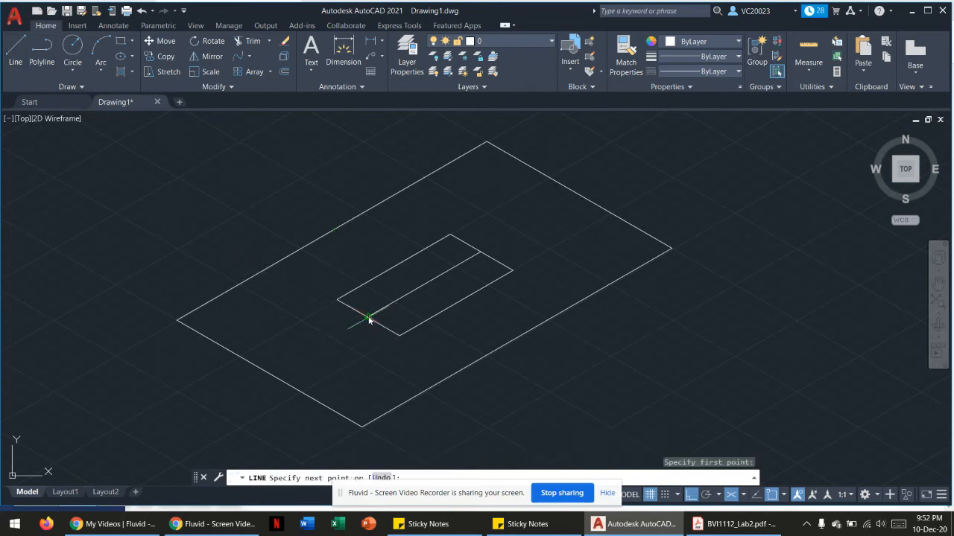
left_click(270, 373)
key("Return")
key("Return")
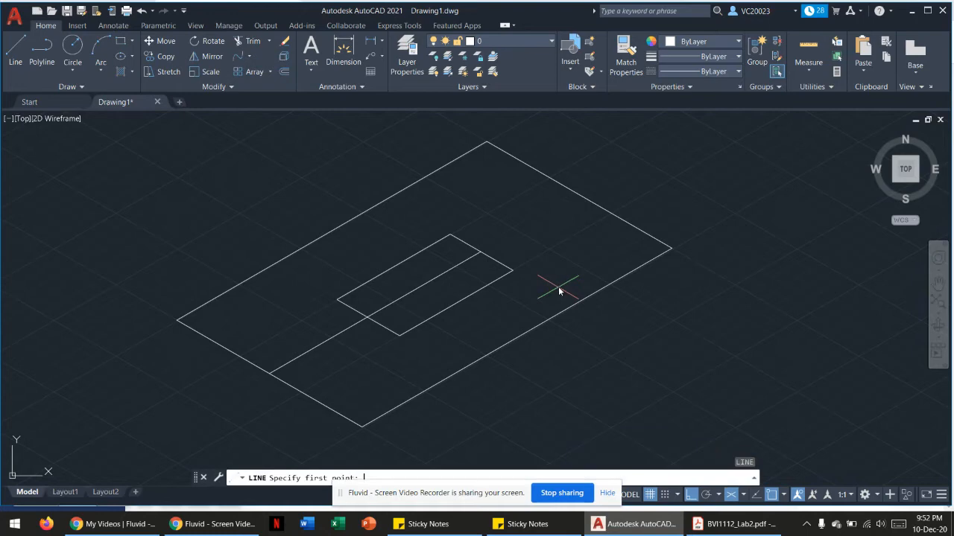
left_click(480, 253)
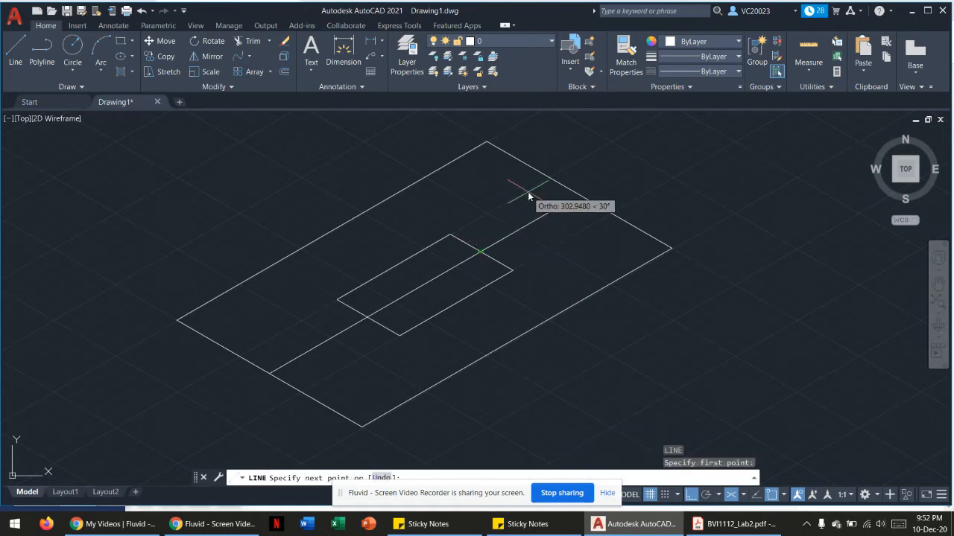
left_click(575, 195)
key("Escape")
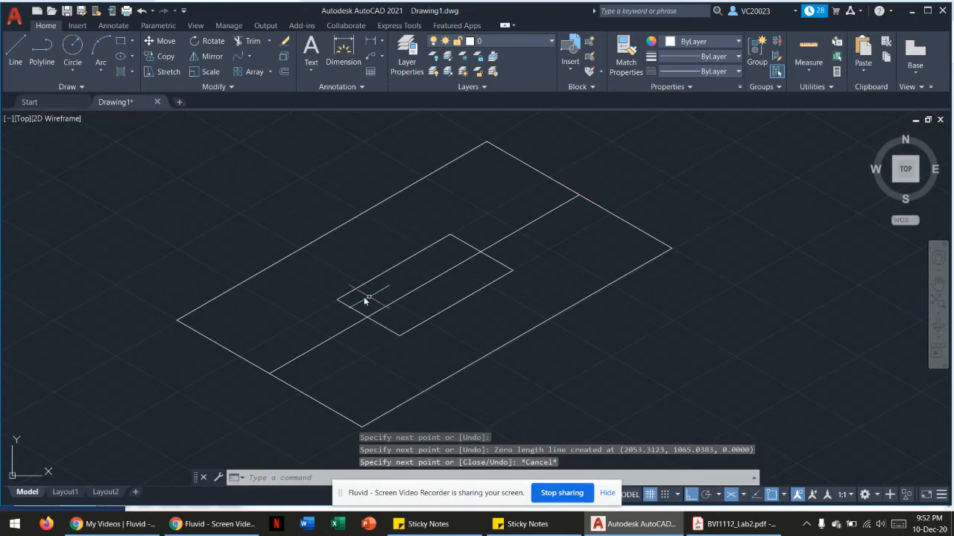
- Draw a small circle centred on the midpoint of the lower-left extension line
left_click(73, 46)
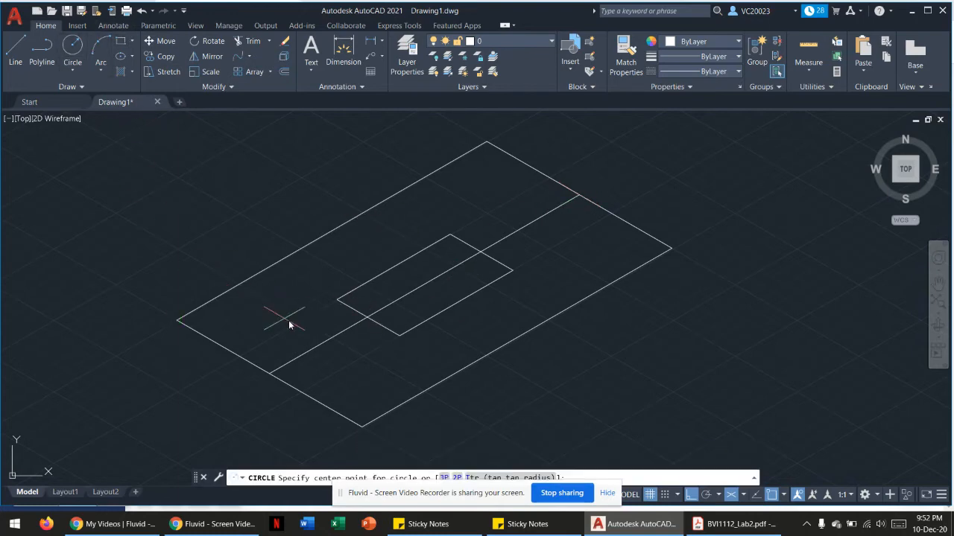
left_click(319, 345)
scroll(332, 355, "up", 4)
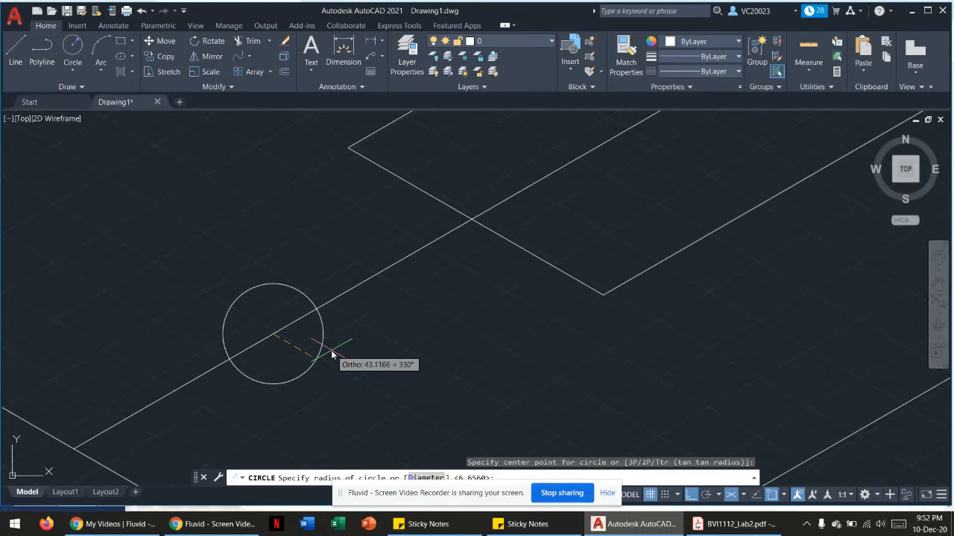
left_click(294, 344)
scroll(294, 345, "down", 4)
scroll(332, 355, "up", 4)
- Copy the circle by its centre to the midpoint of the upper-right extension line
left_click(161, 56)
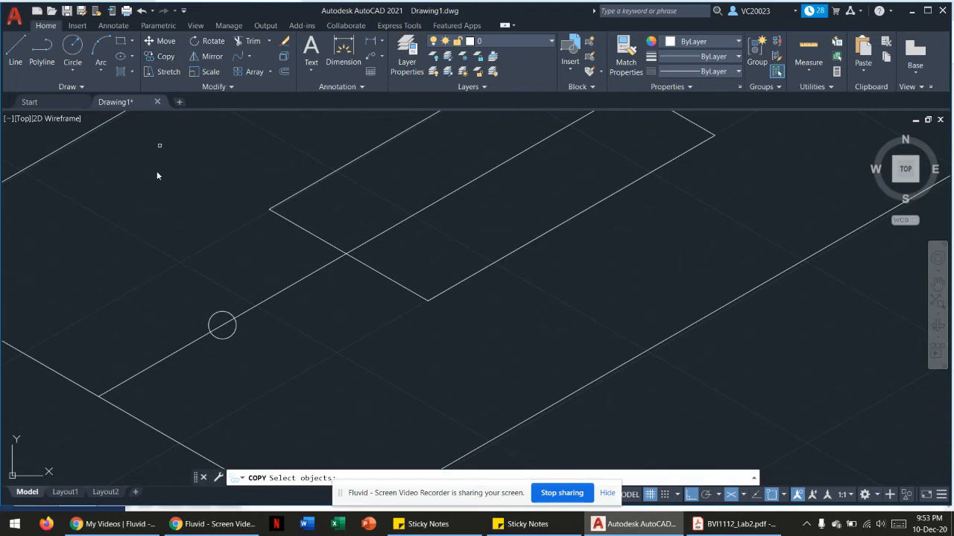
left_click(222, 315)
key("Return")
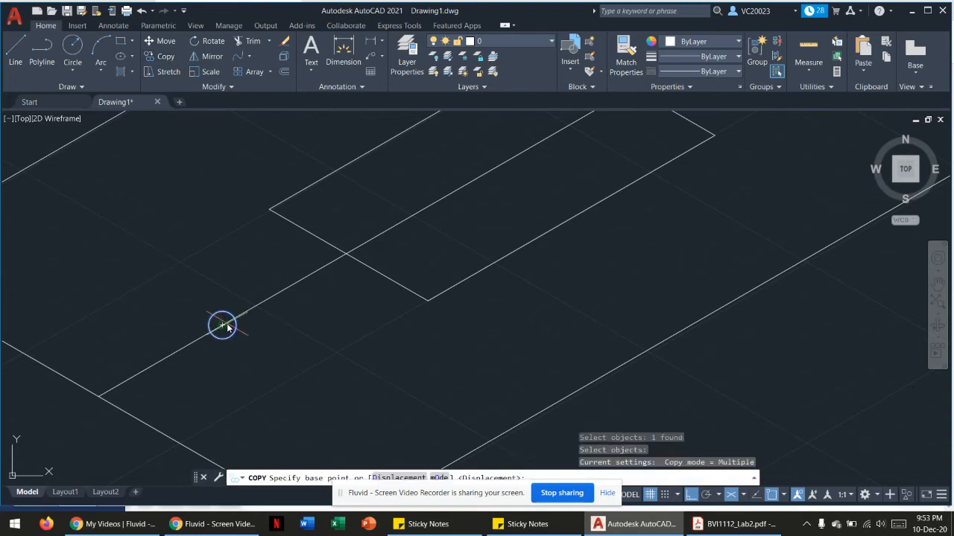
left_click(222, 326)
mouse_move(500, 240)
middle_mouse_down()
mouse_move(374, 373)
mouse_move(316, 411)
middle_mouse_up()
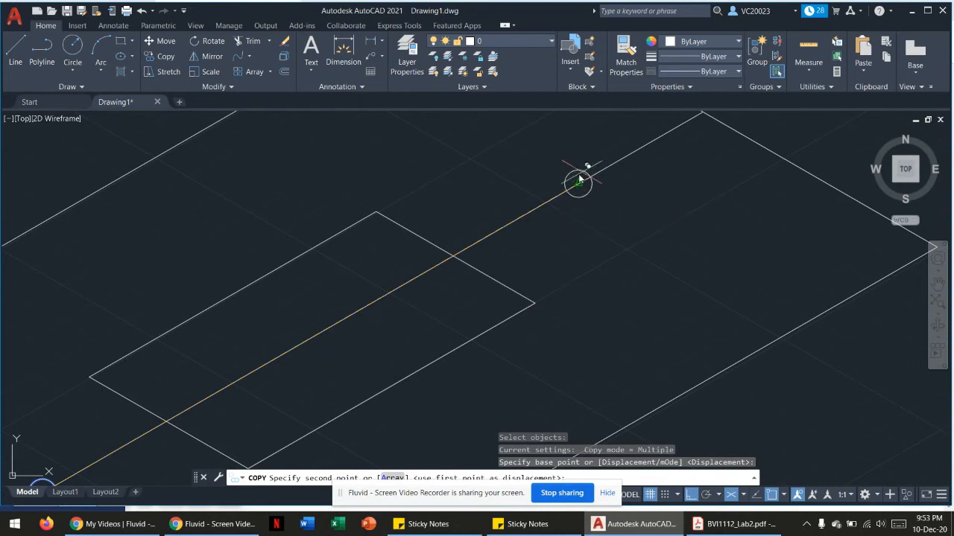
left_click(579, 187)
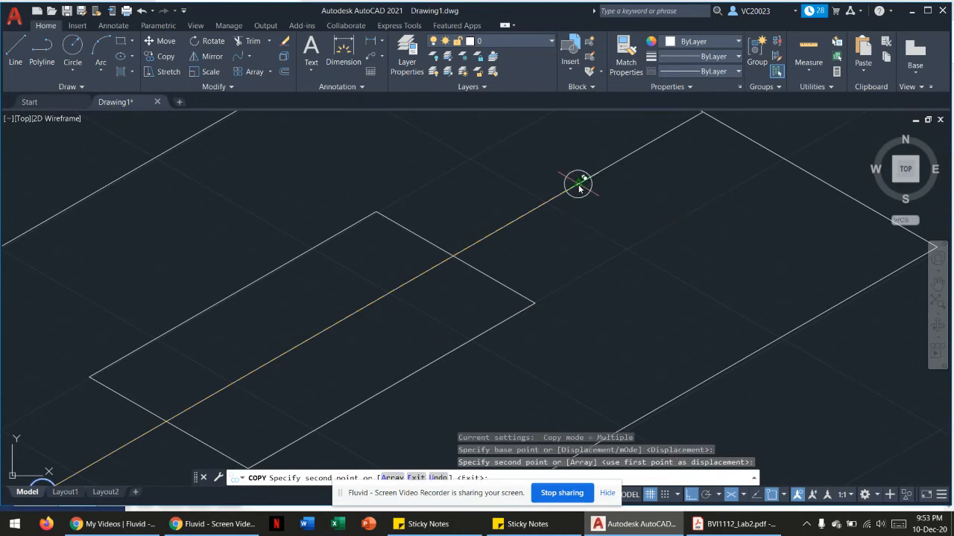
key("Escape")
- Trim away the lower-left extension line on both sides of its circle and inside the circle
scroll(581, 196, "down", 6)
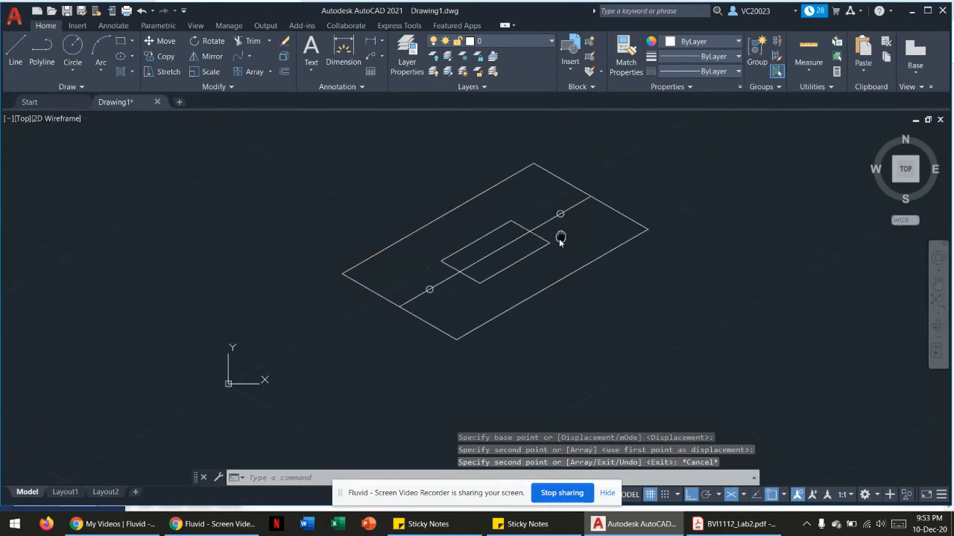
scroll(517, 253, "up", 2)
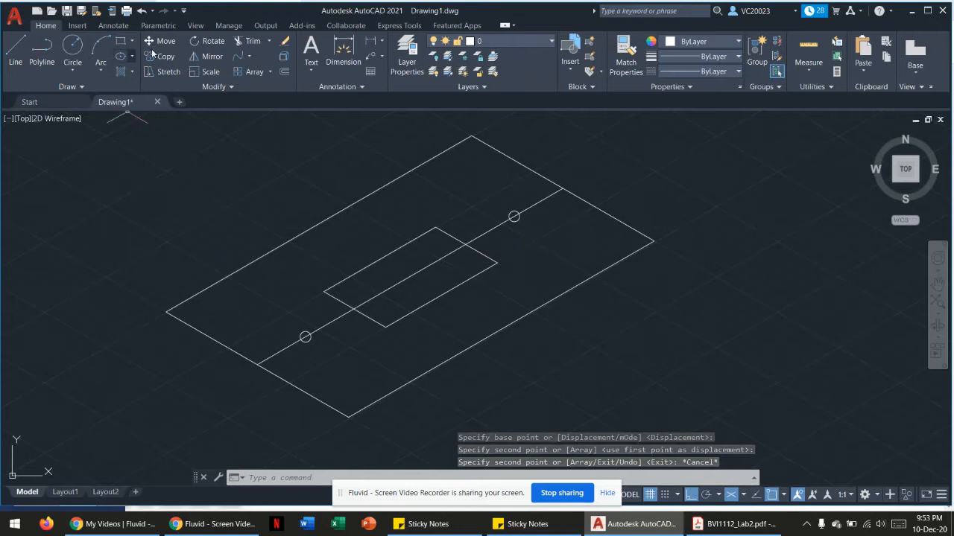
left_click(248, 41)
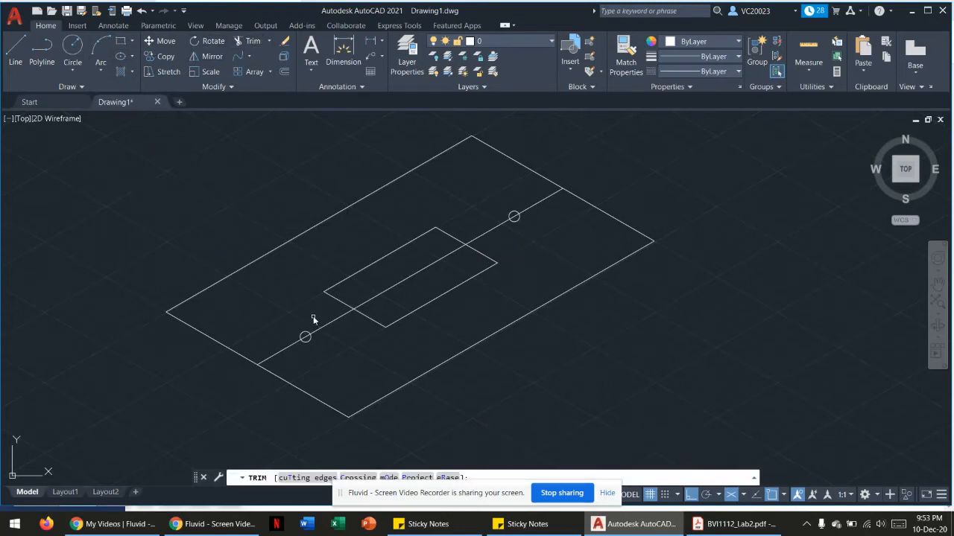
left_click_drag(320, 313, 330, 365)
scroll(319, 331, "up", 4)
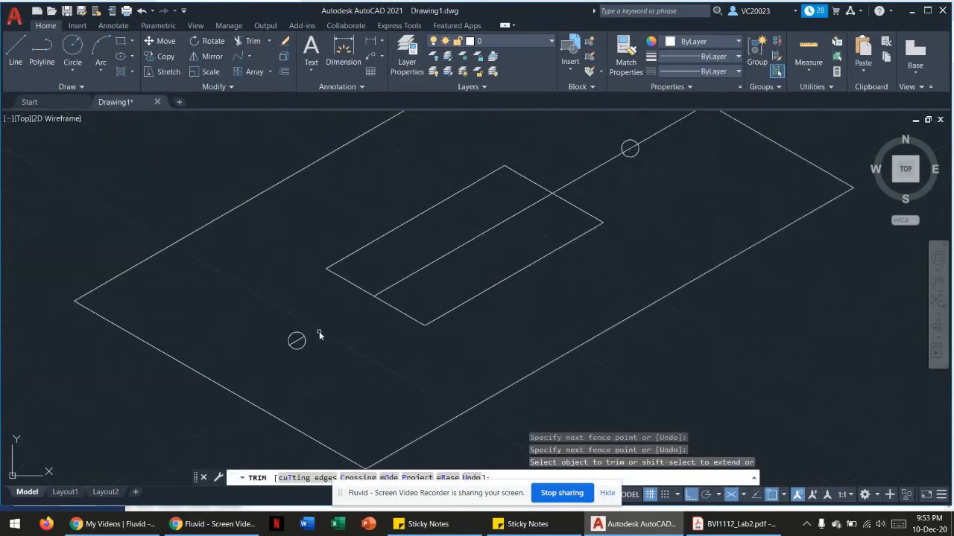
left_click(283, 346)
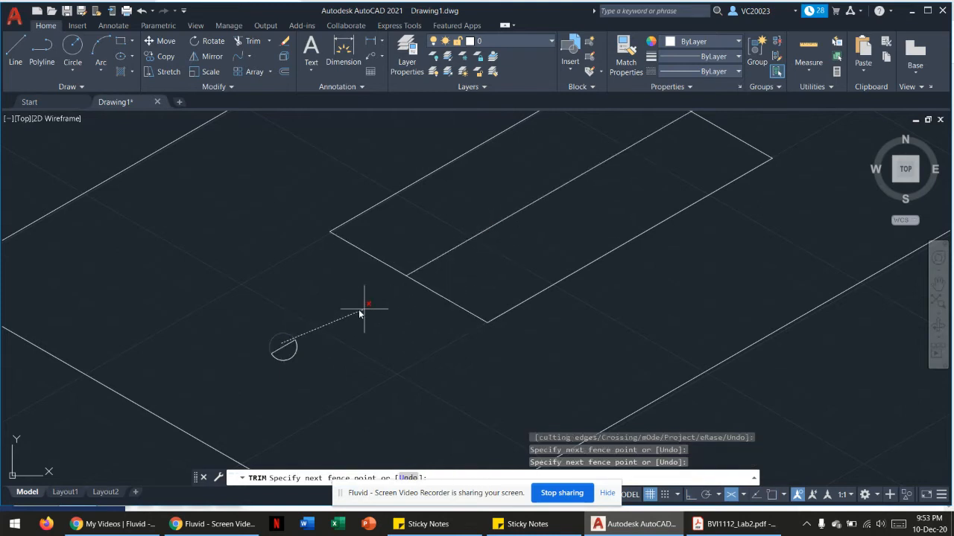
key("Return")
- Trim away the centre line inside the inner rectangle and the upper-right extension line outside and inside its circle
mouse_move(506, 216)
left_mouse_down()
mouse_move(507, 202)
mouse_move(529, 224)
left_mouse_up()
scroll(539, 210, "down", 2)
left_click_drag(579, 145, 649, 166)
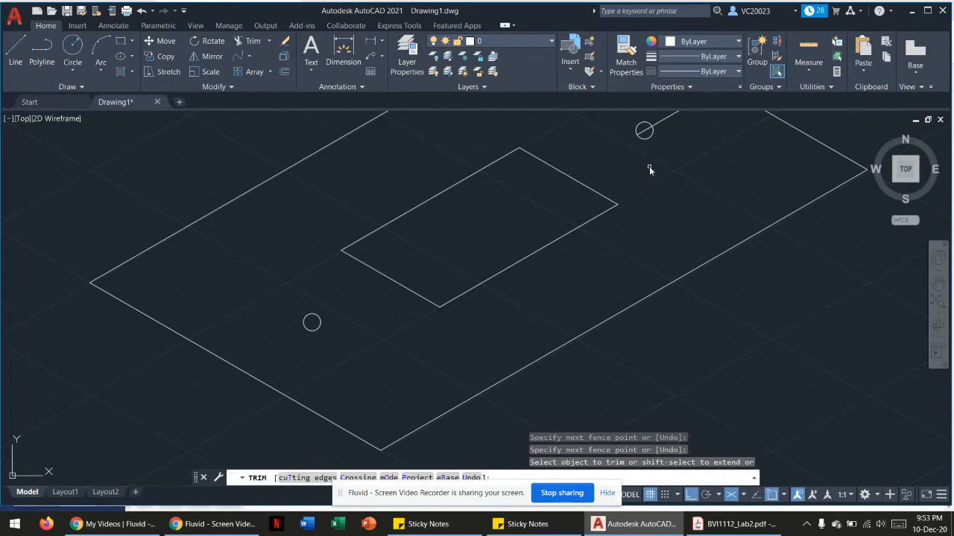
scroll(597, 223, "down", 2)
left_click(627, 222)
left_click(589, 215)
key("Return")
scroll(592, 221, "up", 2)
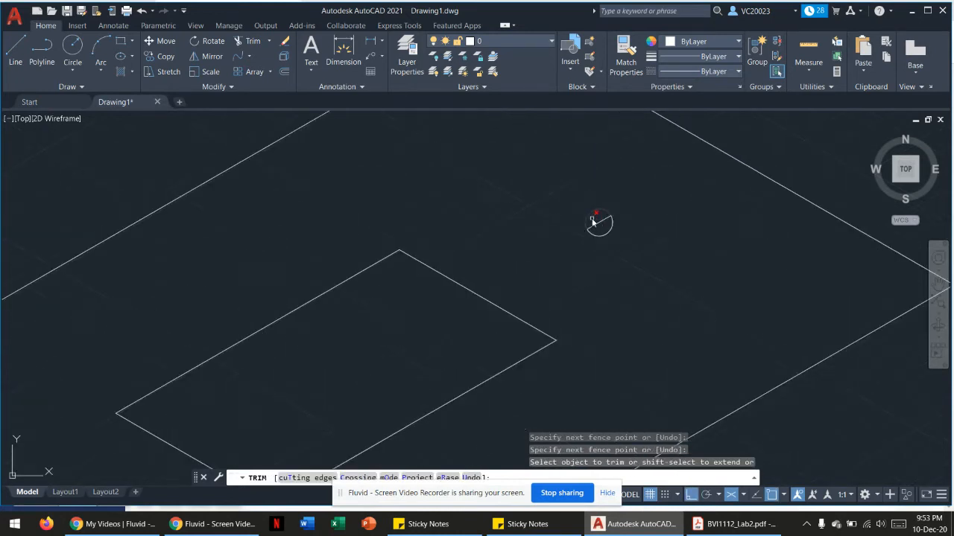
scroll(590, 233, "down", 3)
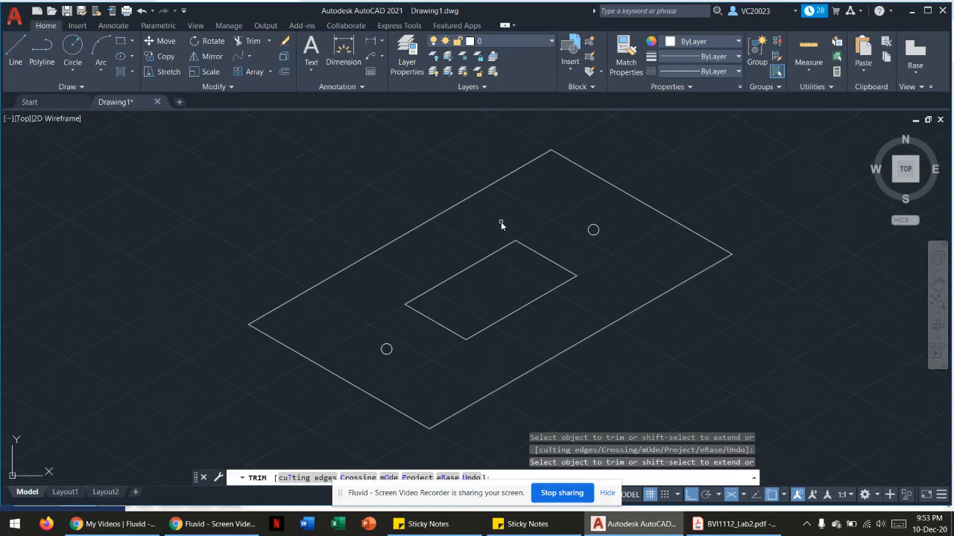
key("Escape")
- Switch the isometric drafting plane to isoplane Left
mouse_move(507, 213)
middle_mouse_down()
mouse_move(370, 192)
mouse_move(377, 213)
middle_mouse_up()
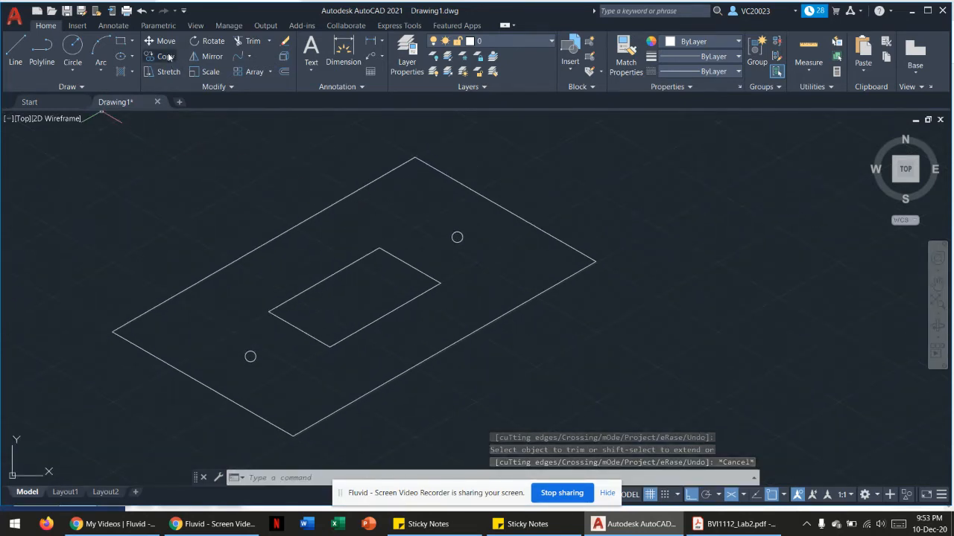
left_click(743, 495)
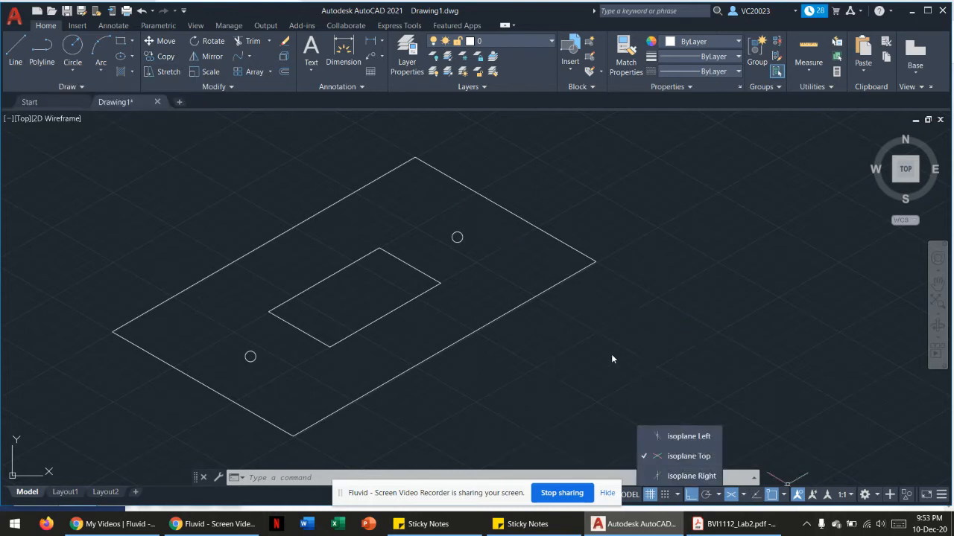
left_click(658, 437)
- Copy all four sides of the base rectangle straight down by about 121 units, using its right corner as base point
middle_click_drag(544, 341, 665, 322)
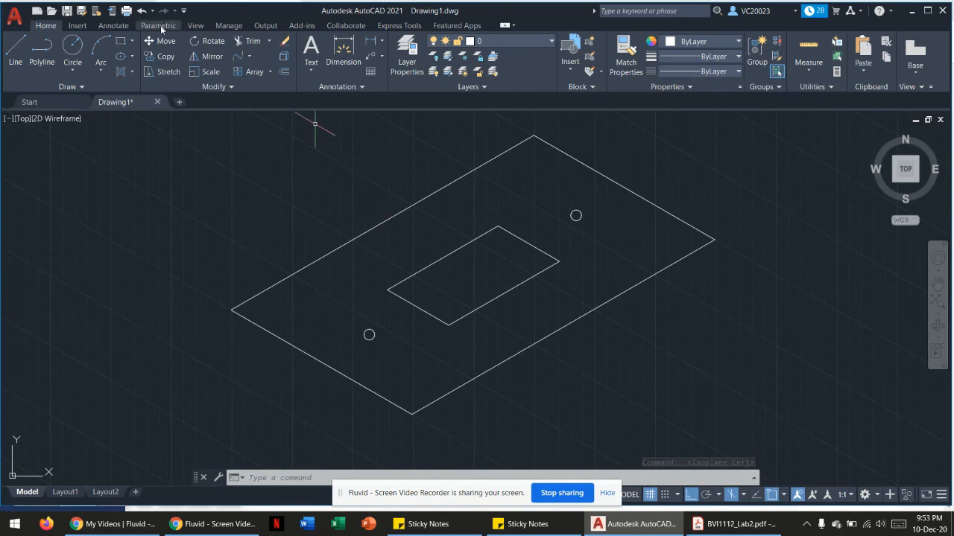
left_click(167, 56)
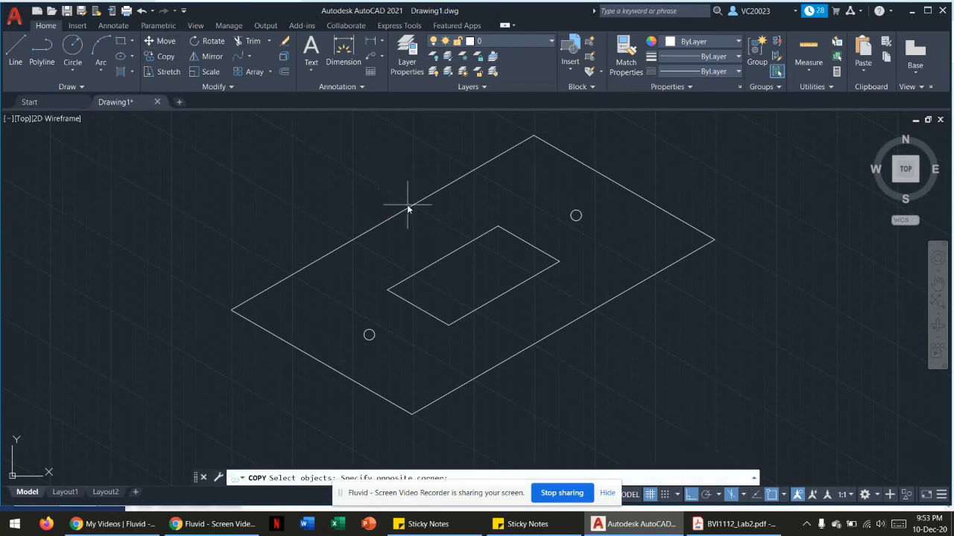
left_click(449, 196)
left_click_drag(465, 189, 437, 158)
left_click(438, 158)
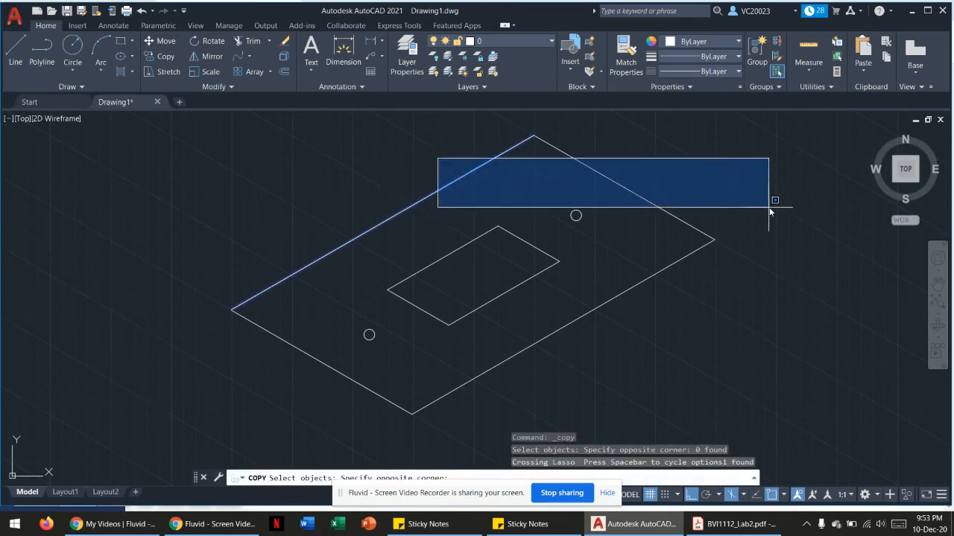
left_click(667, 174)
left_click(672, 186)
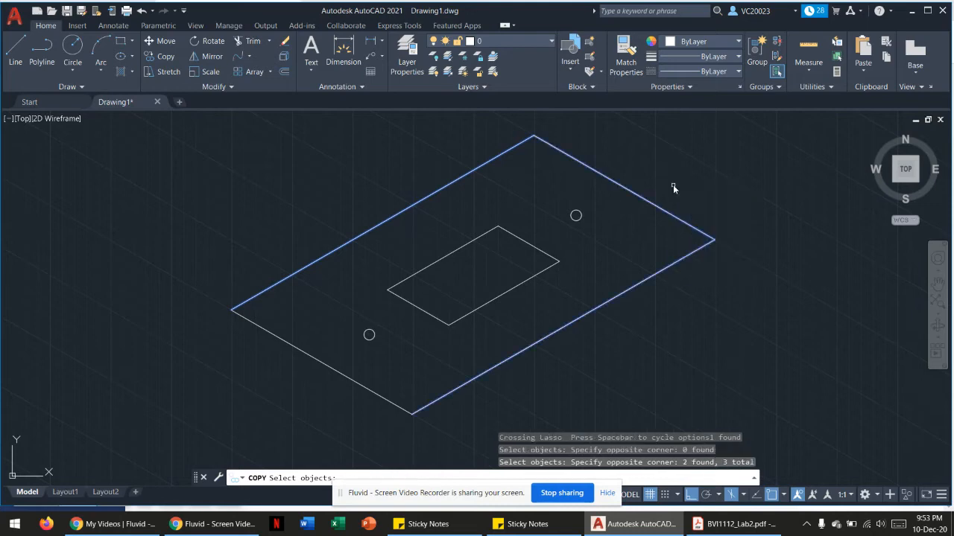
left_click(370, 388)
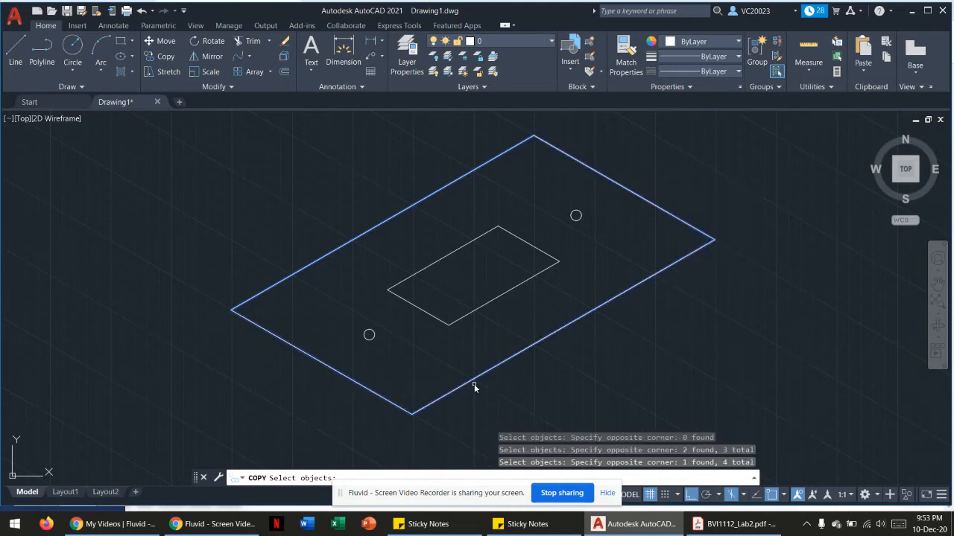
key("Return")
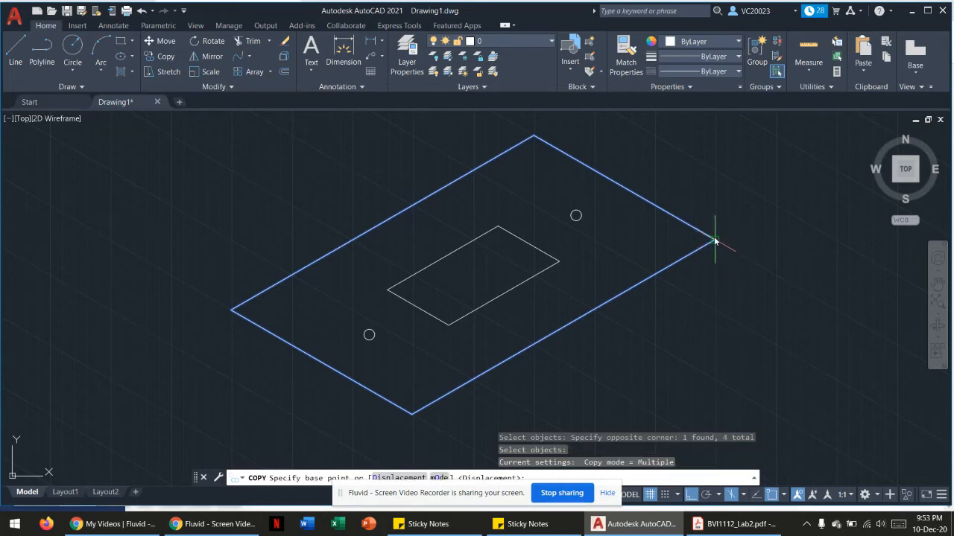
left_click(714, 240)
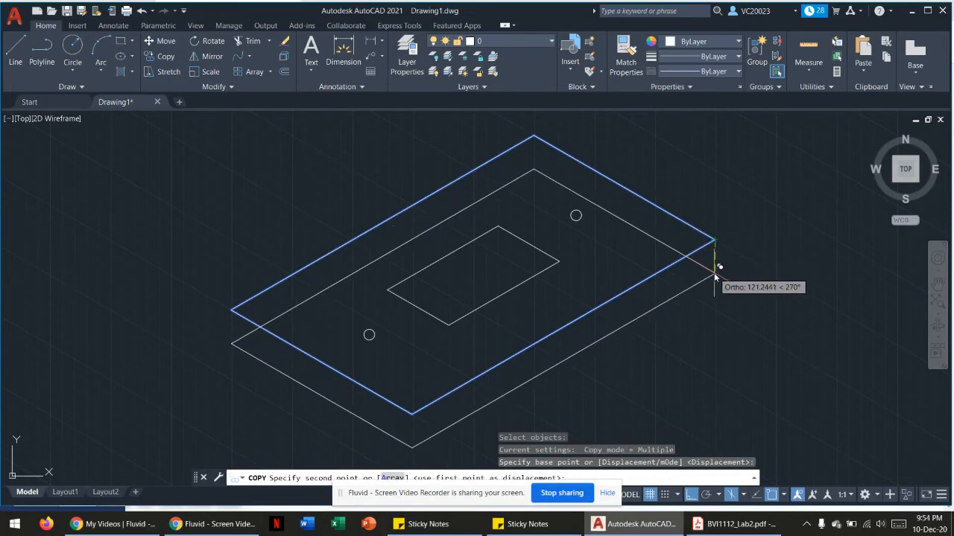
left_click(713, 273)
key("Escape")
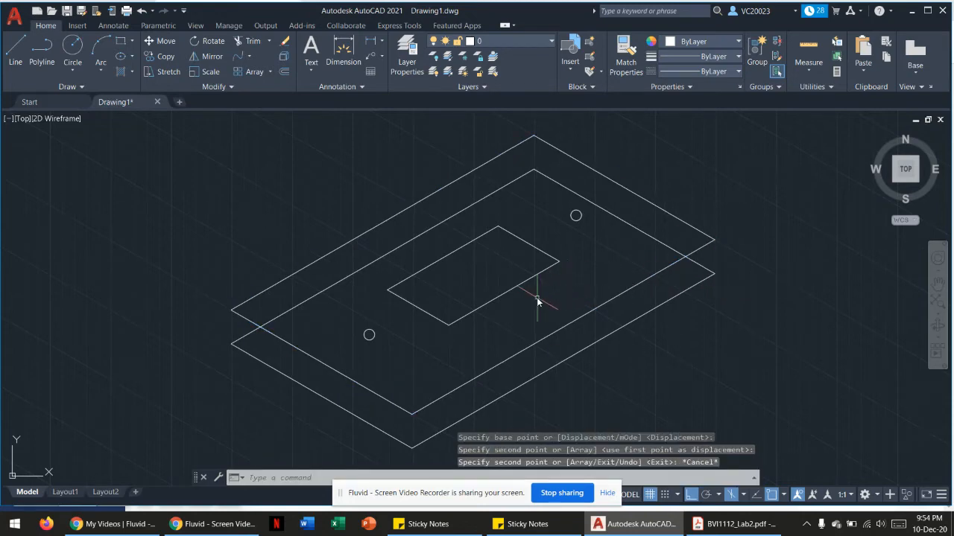
- Copy the inner rectangle's two long sides and upper-right short side straight up by about 57 units, using the right corner as base point
left_click(462, 249)
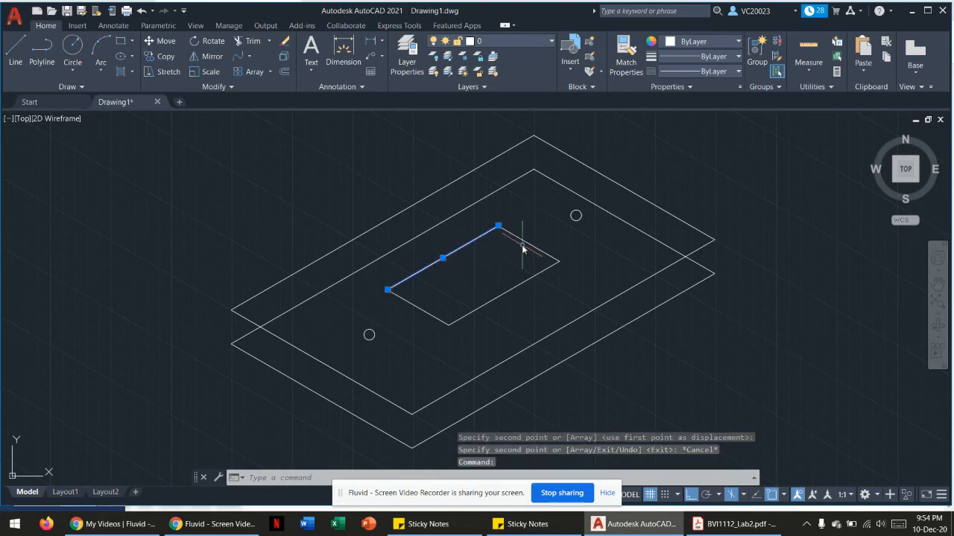
left_click(529, 243)
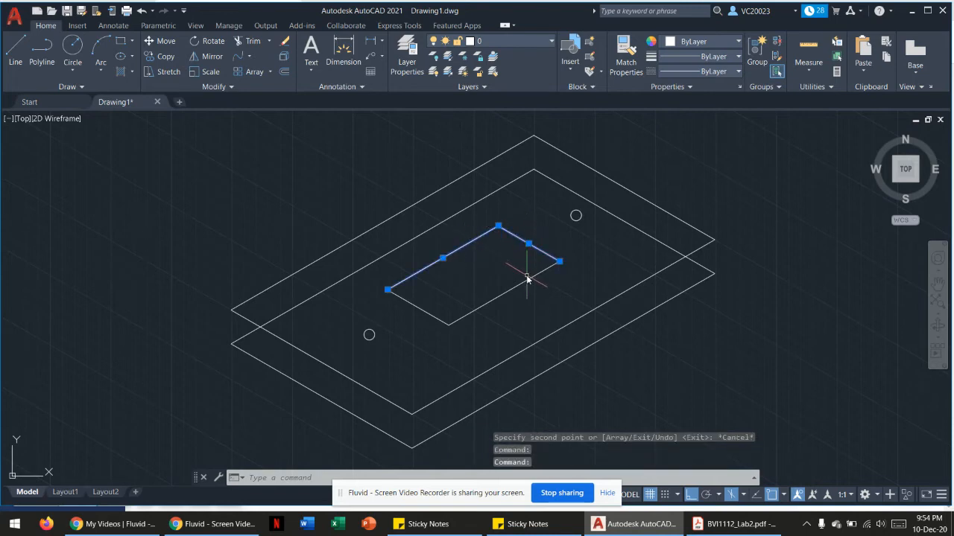
left_click(527, 281)
type("co")
key("Return")
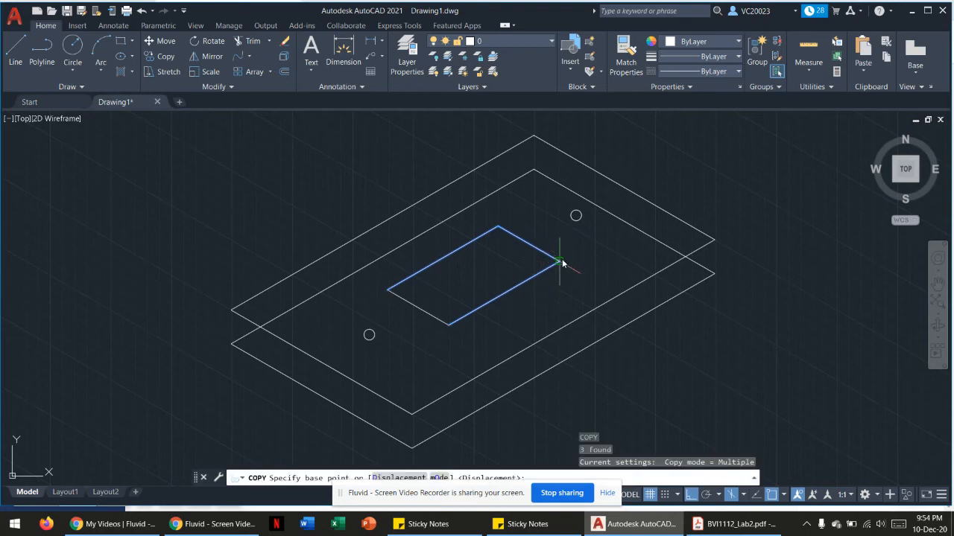
left_click(559, 261)
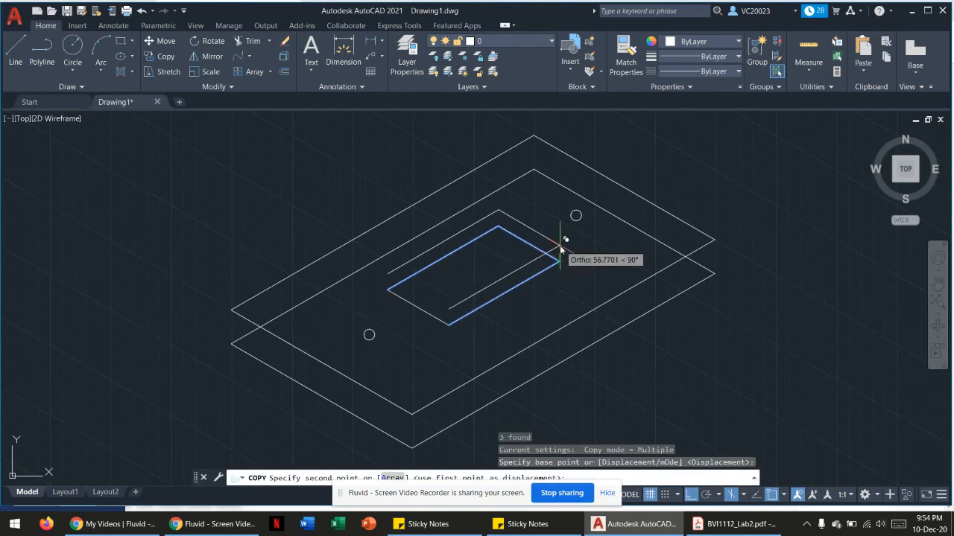
left_click(559, 244)
key("Escape")
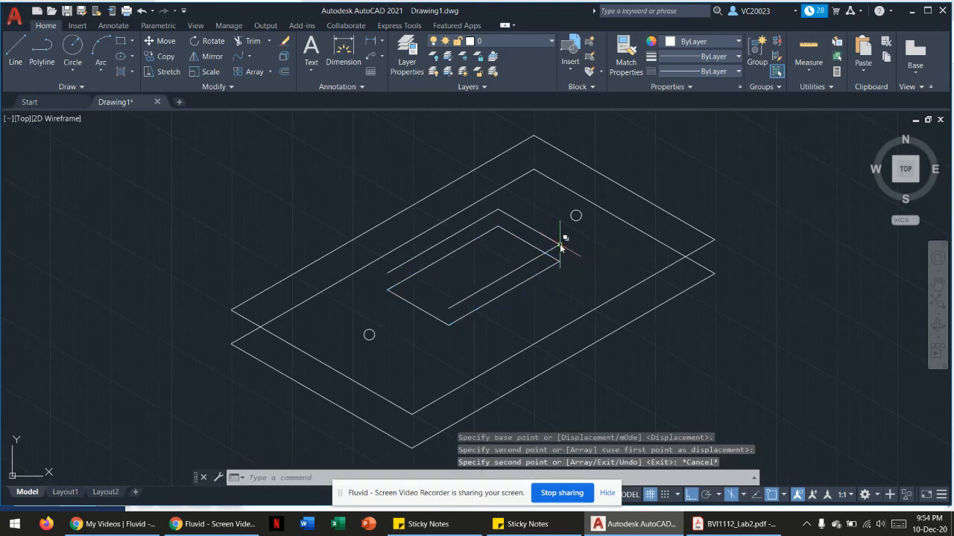
scroll(473, 297, "up", 2)
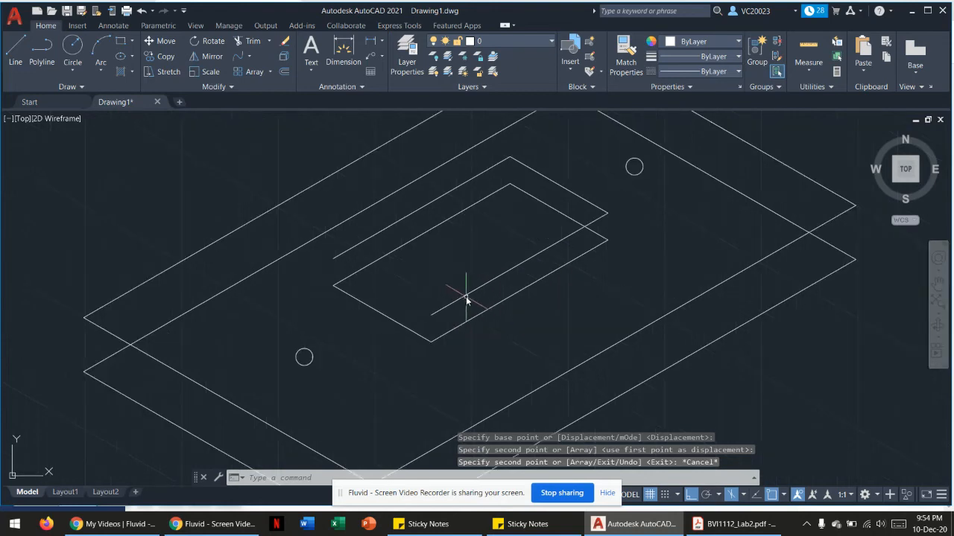
- Stretch the lower-left end of the raised upper-left long line down to the inner rectangle's left corner
left_click(337, 256)
scroll(339, 256, "up", 2)
scroll(340, 258, "up", 2)
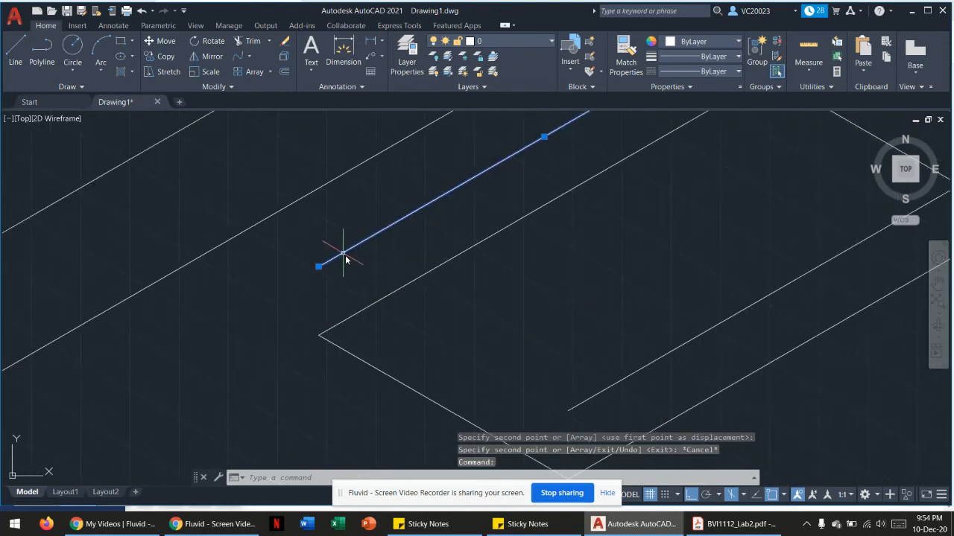
scroll(344, 260, "down", 2)
left_click(331, 265)
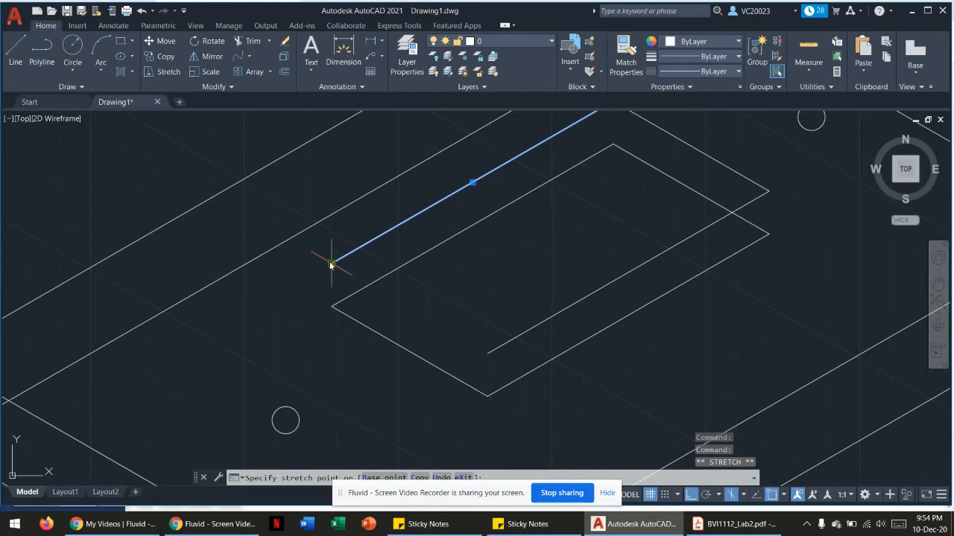
left_click(332, 306)
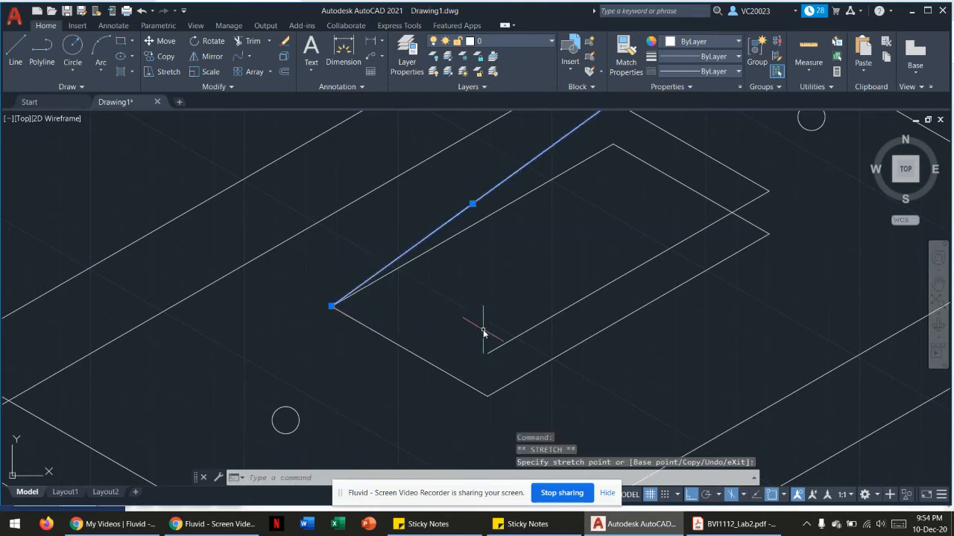
- Stretch the lower end of the raised lower-right long line down to the inner rectangle's front corner
left_click(529, 330)
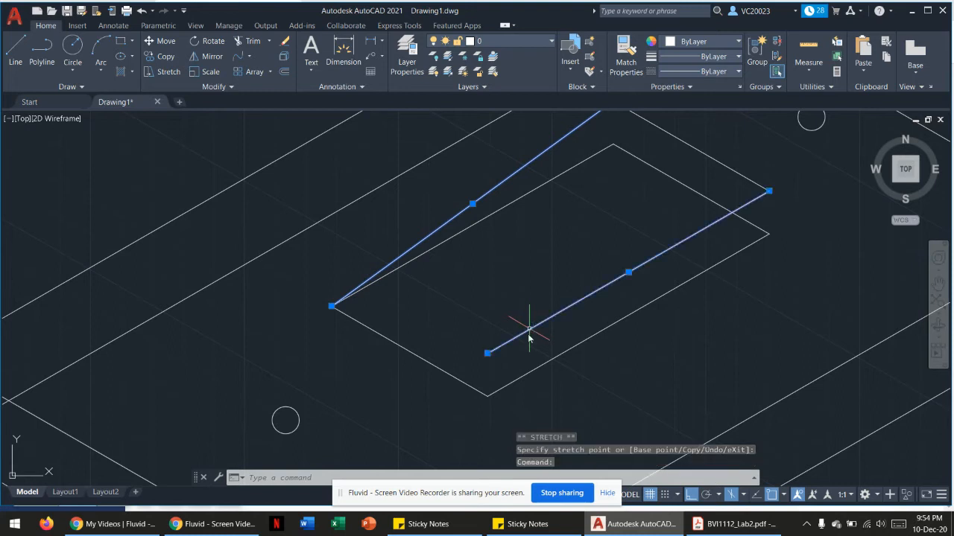
left_click(487, 354)
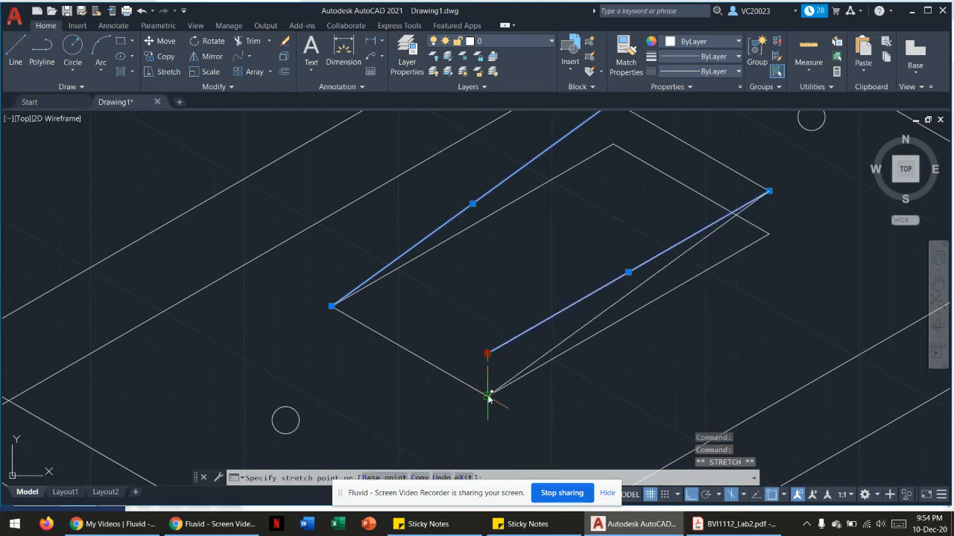
left_click(488, 395)
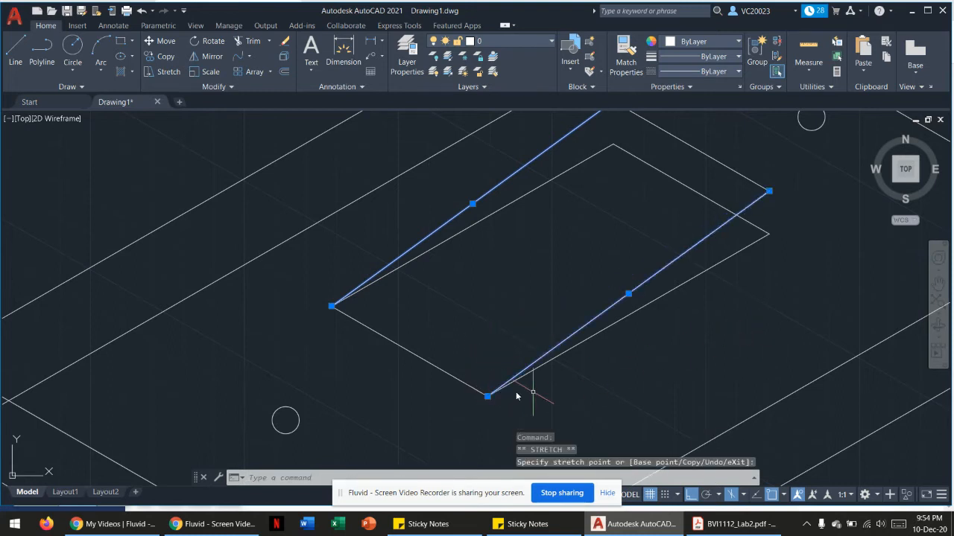
key("Escape")
- Draw a vertical line joining the base plate's upper and lower left corners
scroll(677, 363, "down", 2)
middle_click_drag(676, 364, 532, 311)
scroll(538, 308, "down", 2)
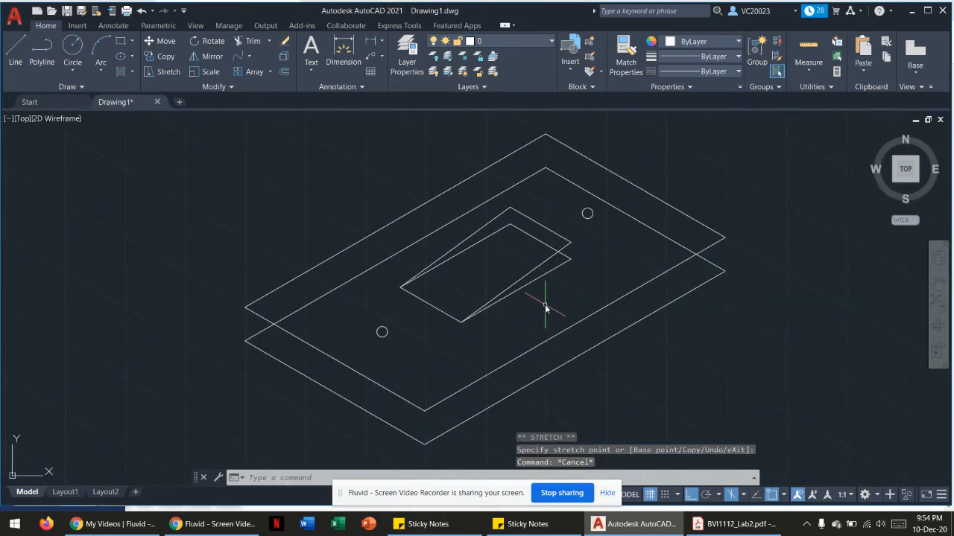
left_click(15, 53)
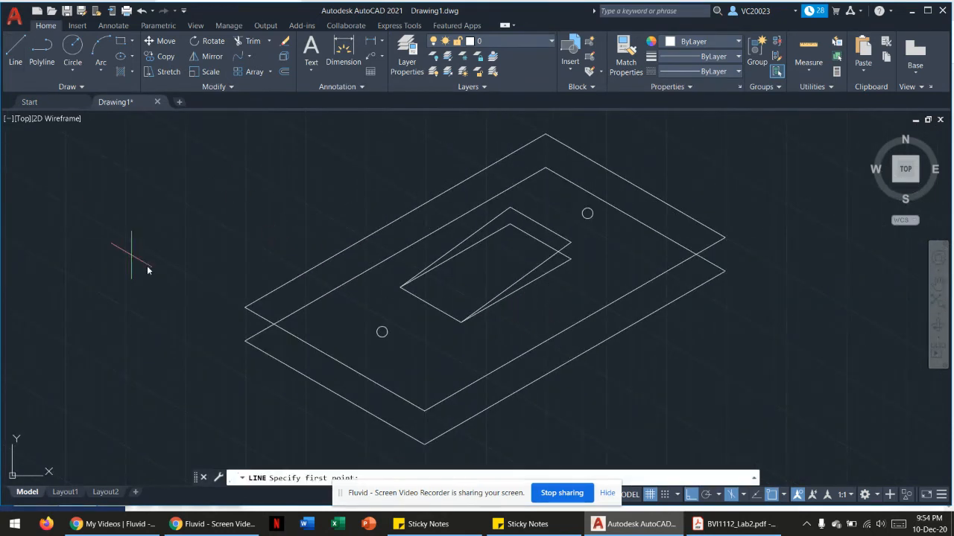
left_click(249, 315)
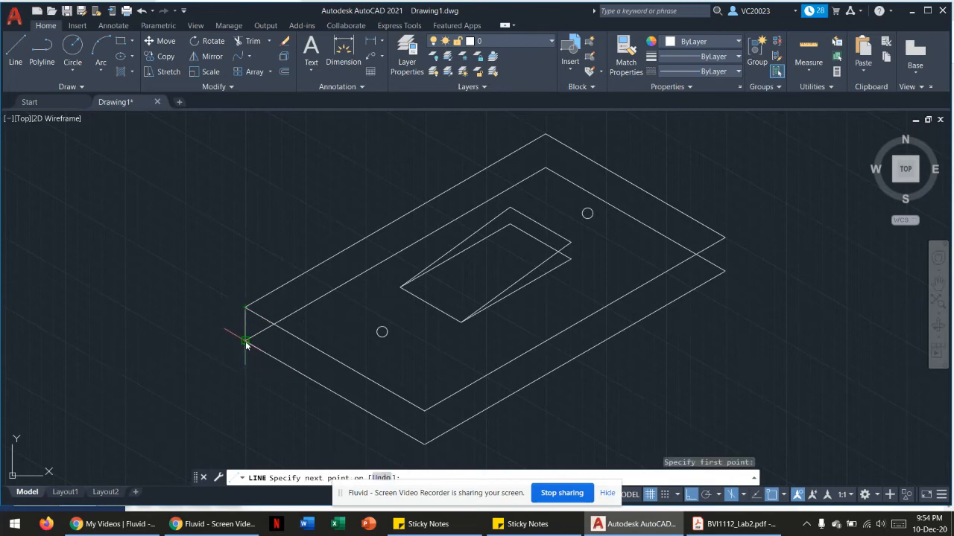
left_click(247, 341)
key("Escape")
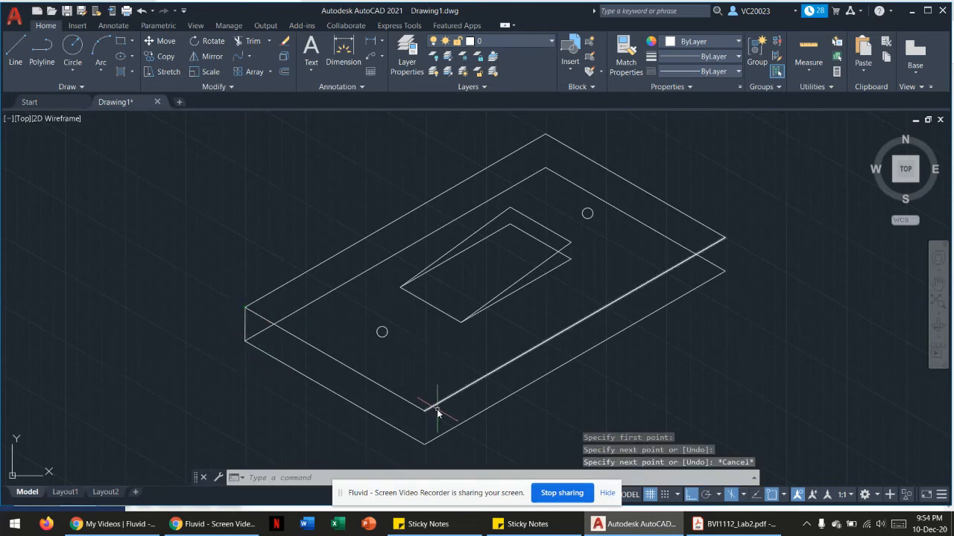
- Draw vertical lines joining the upper and lower outlines at the base plate's front and right corners
key("Return")
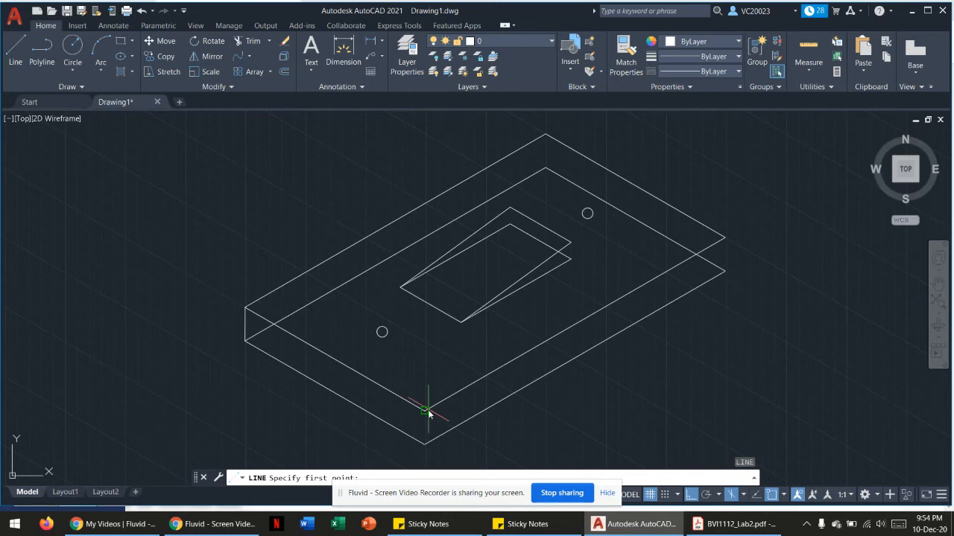
left_click(424, 411)
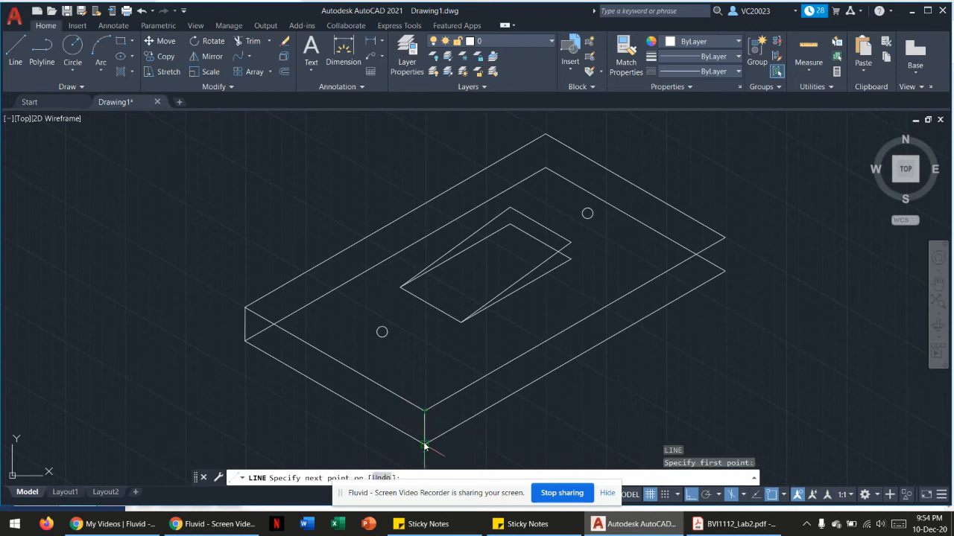
left_click(424, 444)
key("Escape")
key("Return")
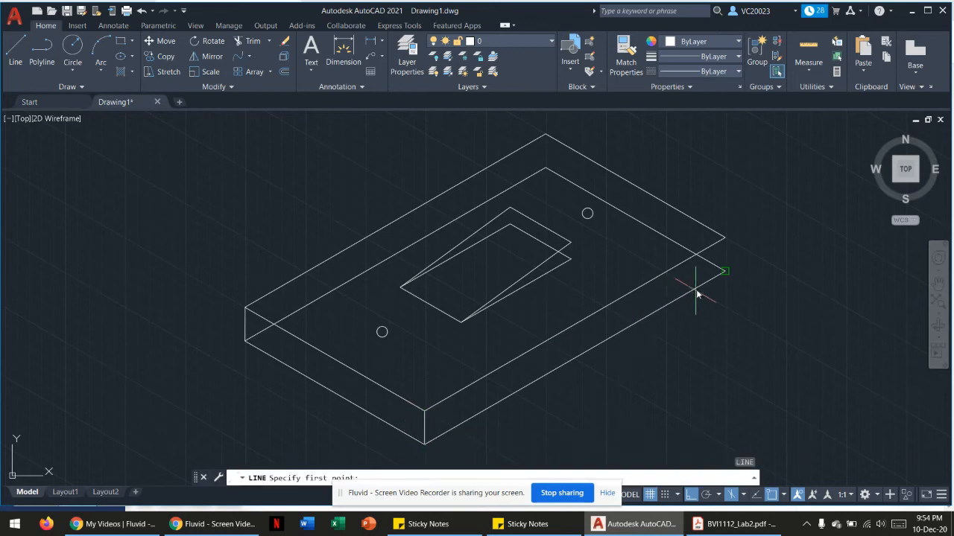
left_click(724, 238)
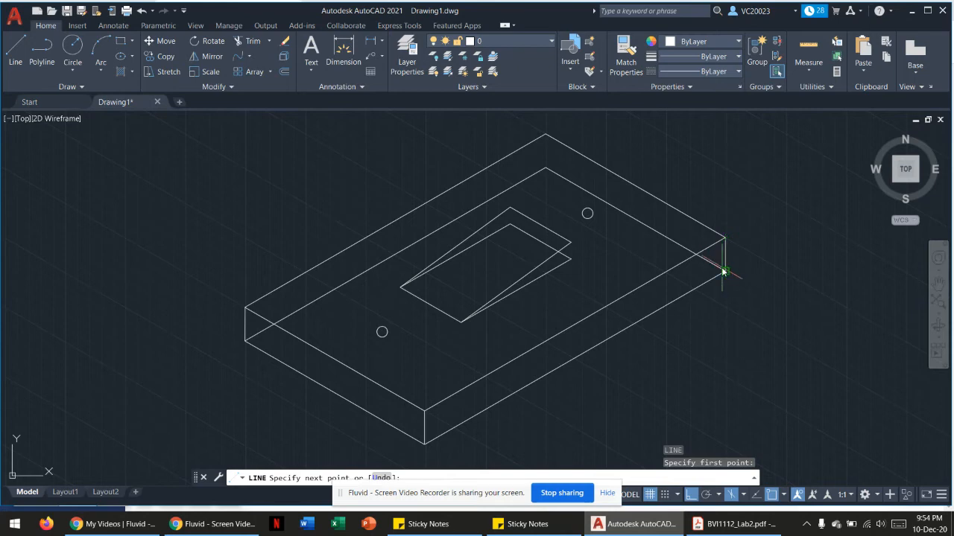
left_click(723, 272)
key("Escape")
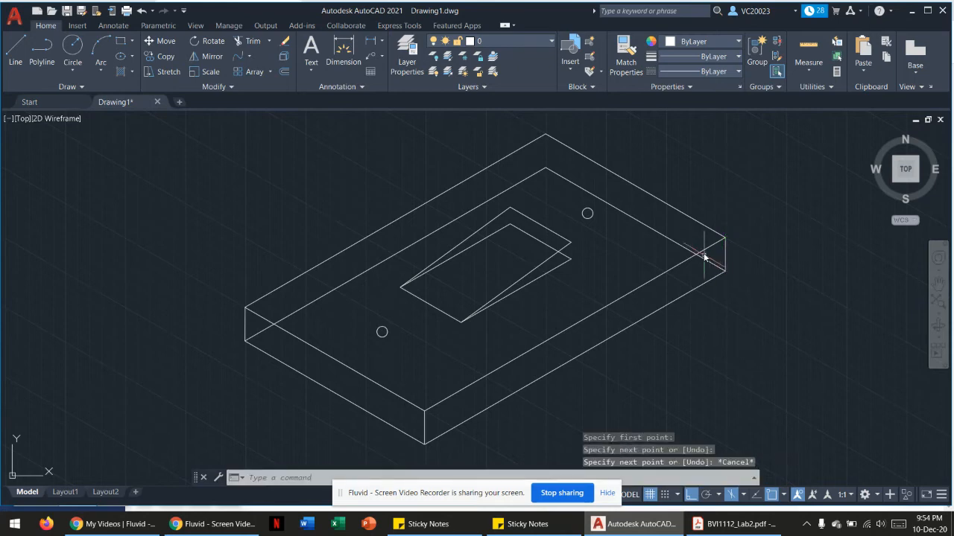
- Draw a vertical line between the upper and lower right corners of the inner wedge
key("Return")
left_click(569, 242)
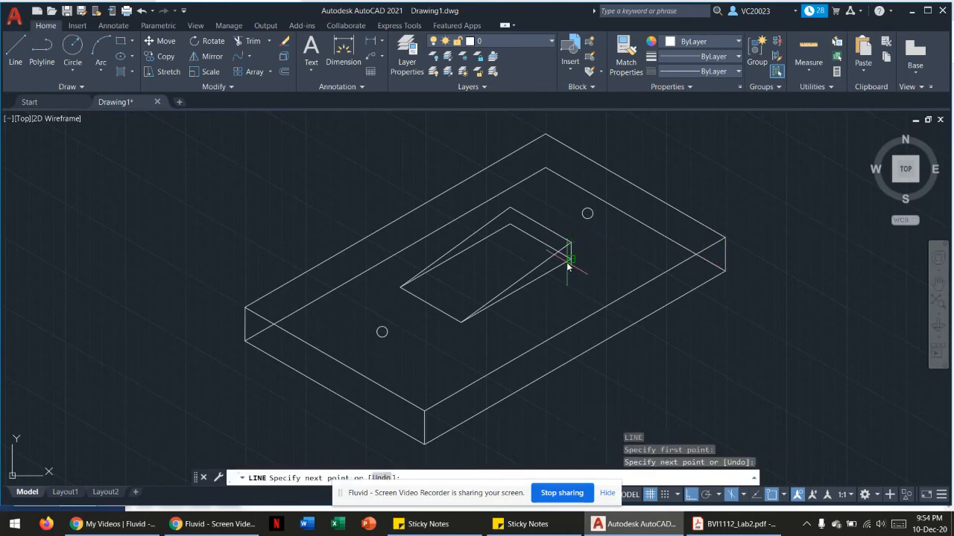
left_click(574, 260)
key("Escape")
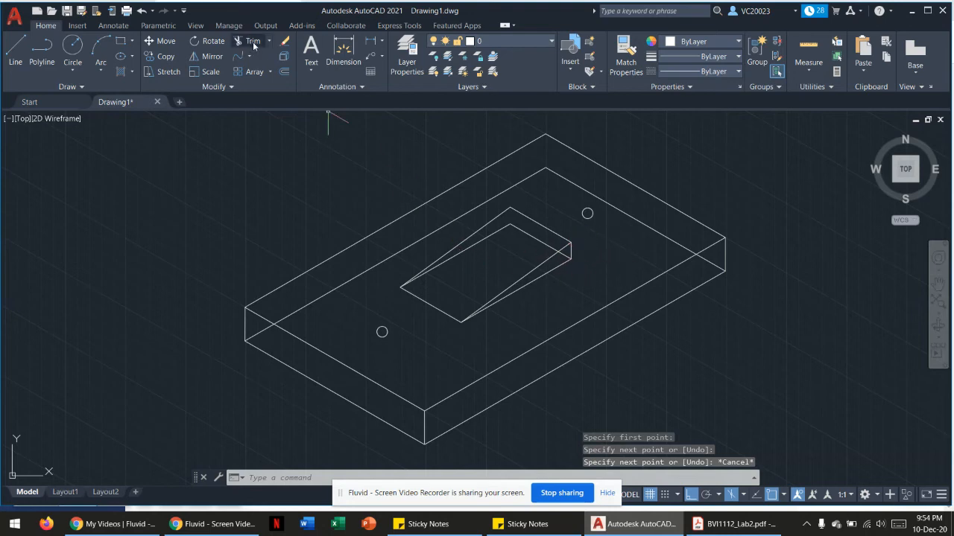
- Trim away the base plate's hidden lower back edges, the upper-left long one and the upper-right short one
left_click(285, 41)
left_click(248, 41)
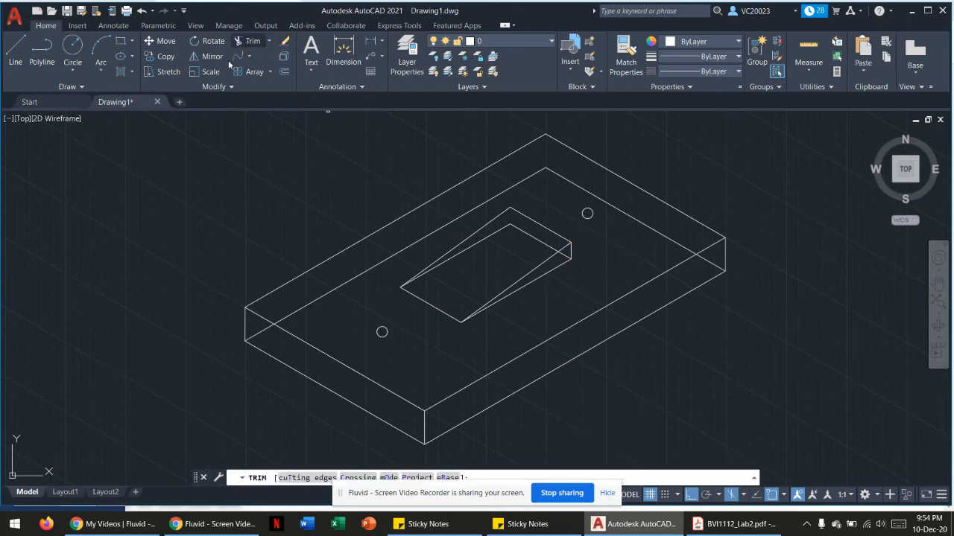
left_click_drag(261, 326, 273, 340)
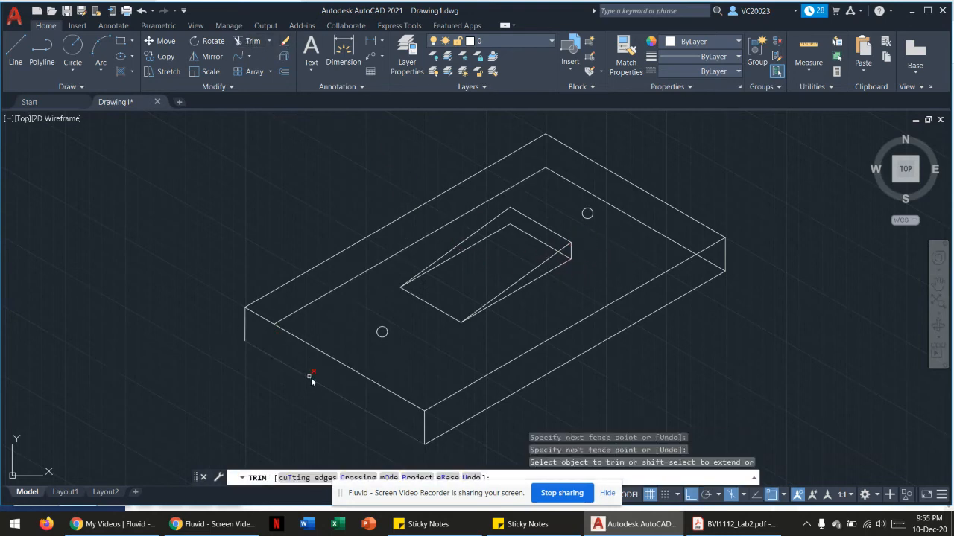
mouse_move(321, 287)
left_mouse_down()
mouse_move(342, 296)
mouse_move(406, 262)
left_mouse_up()
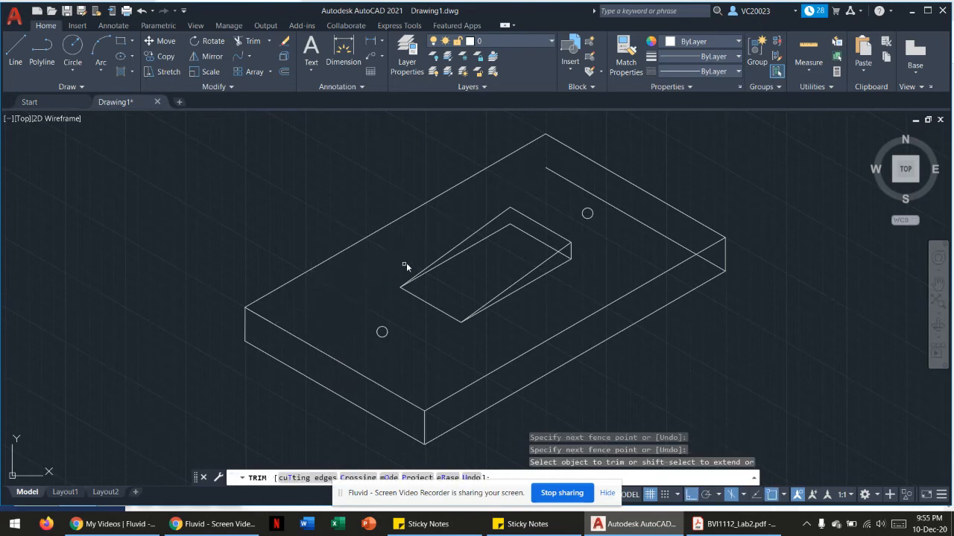
left_click(575, 185)
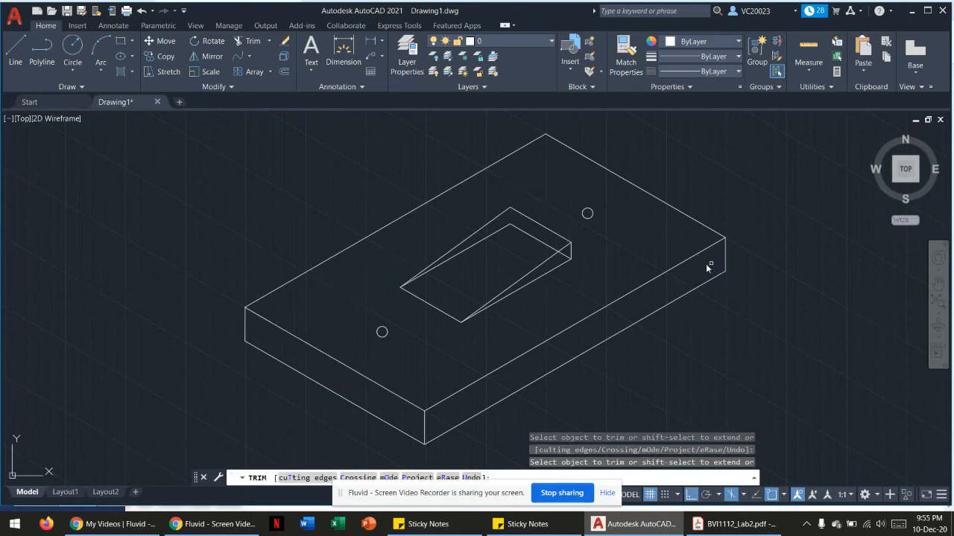
- Trim away the hidden bottom edges inside the wedge on its upper-left and upper-right sides
scroll(559, 251, "up", 4)
mouse_move(538, 234)
left_mouse_down()
mouse_move(419, 200)
mouse_move(445, 208)
left_mouse_up()
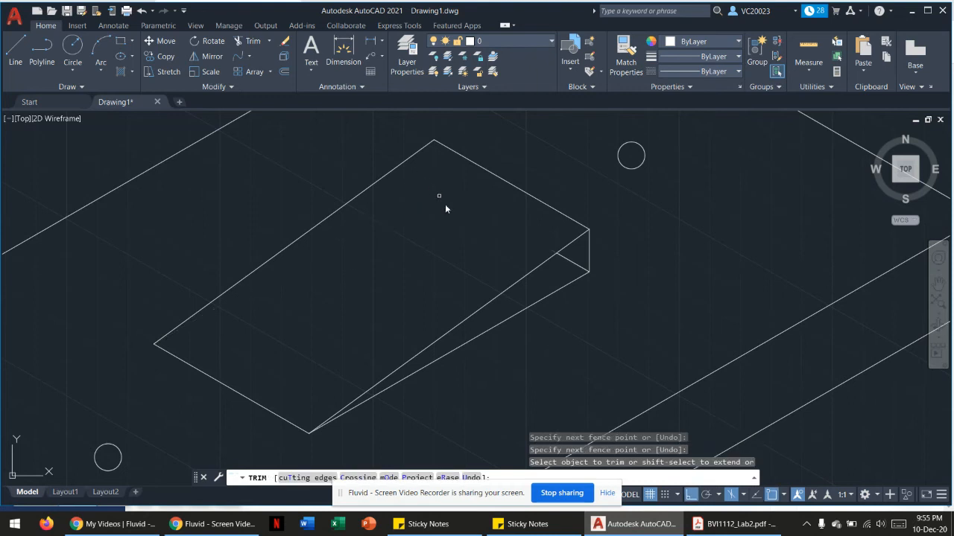
scroll(625, 284, "down", 6)
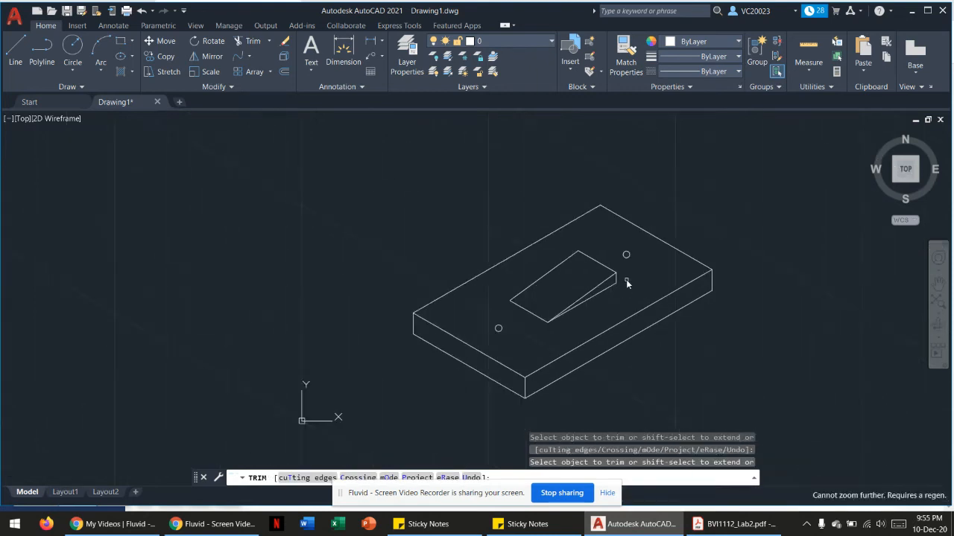
middle_click_drag(626, 281, 541, 281)
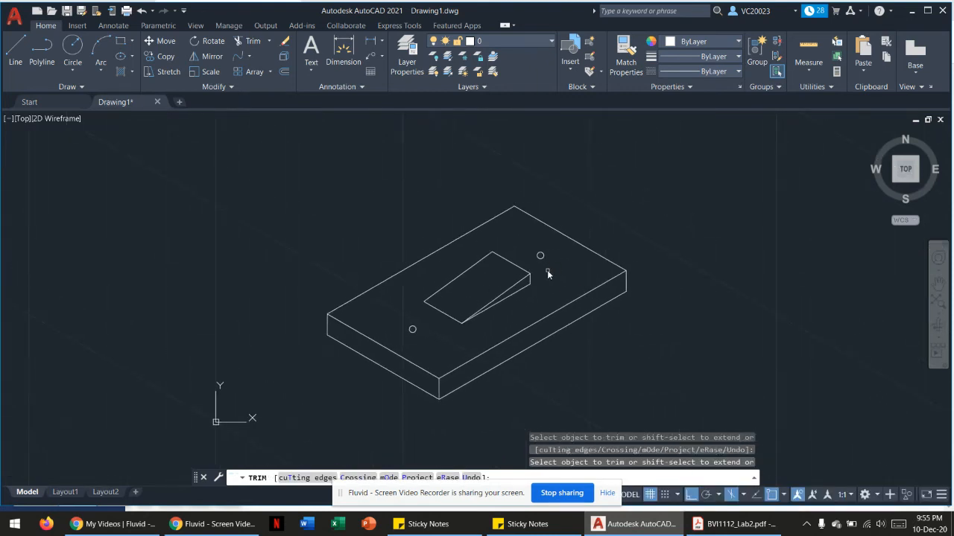
key("Escape")
- Draw a two-segment polyline with Ortho off, starting on the plate's front-left face and bending outward to the left
scroll(691, 205, "up", 2)
scroll(685, 207, "down", 2)
mouse_move(675, 213)
middle_mouse_down()
mouse_move(726, 162)
mouse_move(698, 202)
middle_mouse_up()
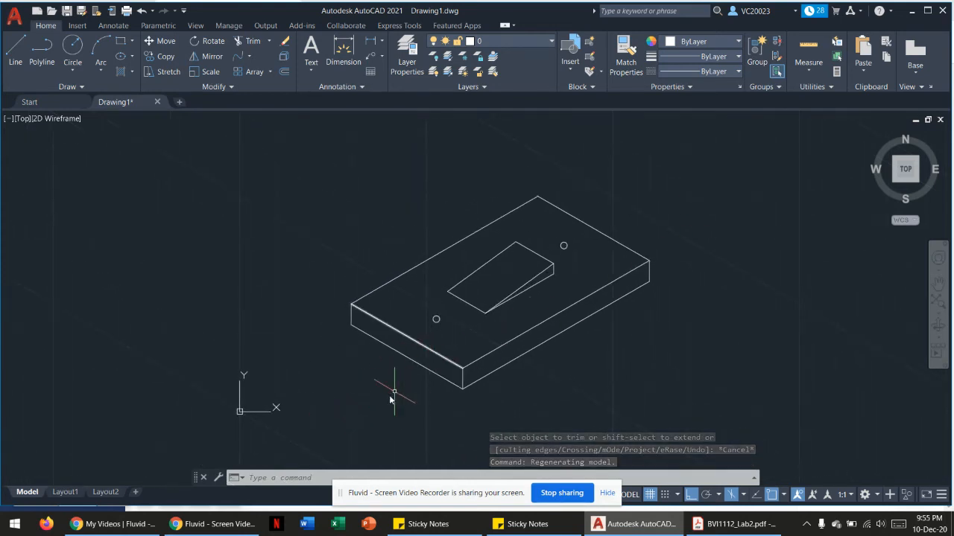
left_click(42, 52)
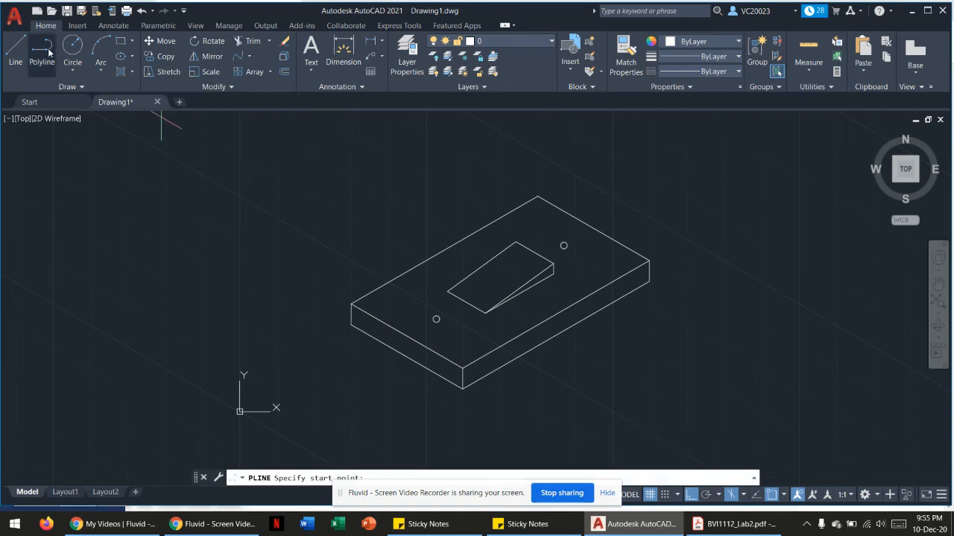
scroll(415, 358, "up", 4)
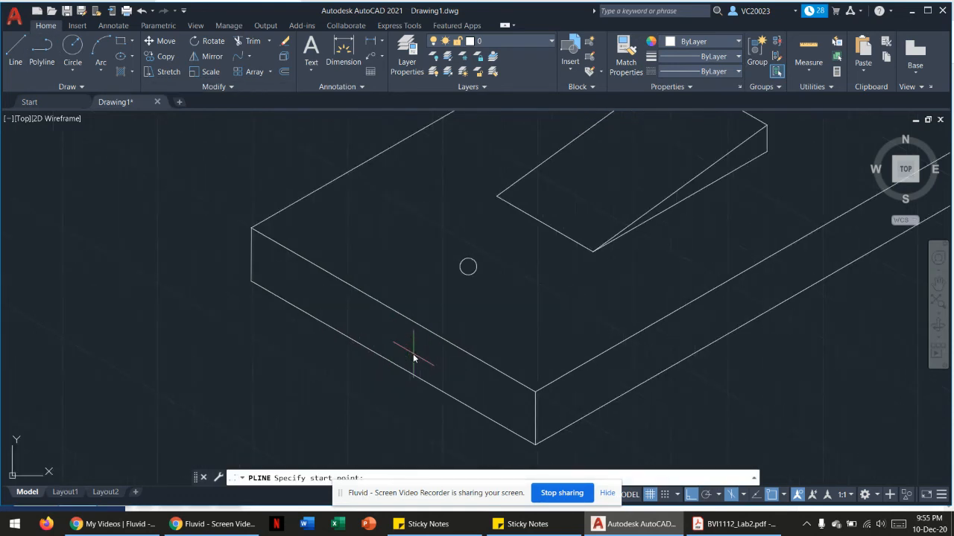
left_click(409, 350)
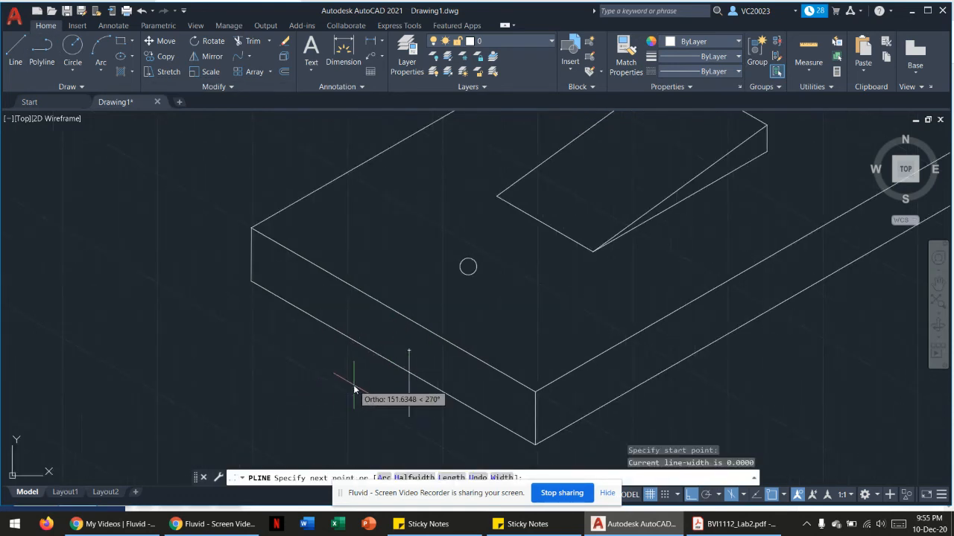
key("F8")
mouse_move(324, 395)
middle_mouse_down()
mouse_move(317, 358)
mouse_move(390, 262)
middle_mouse_up()
left_click(353, 319)
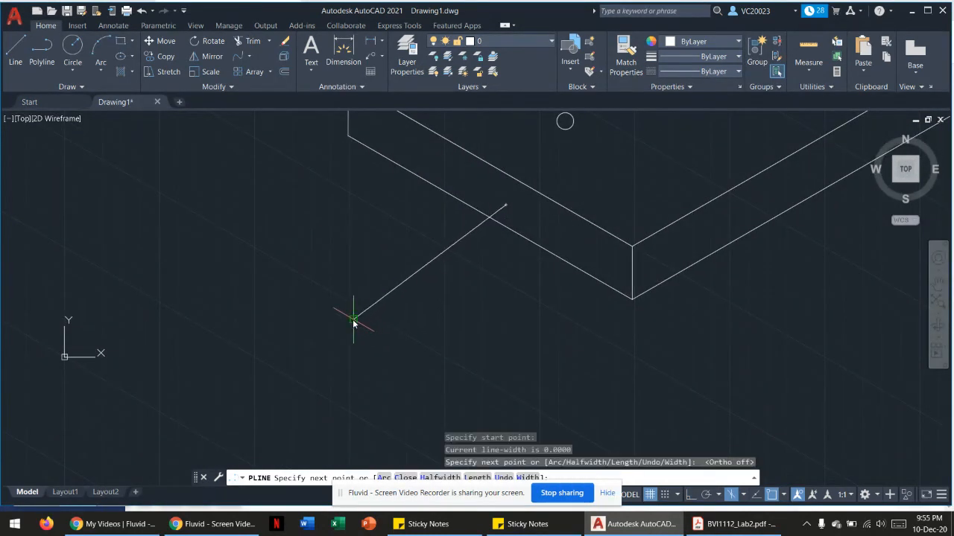
left_click(56, 282)
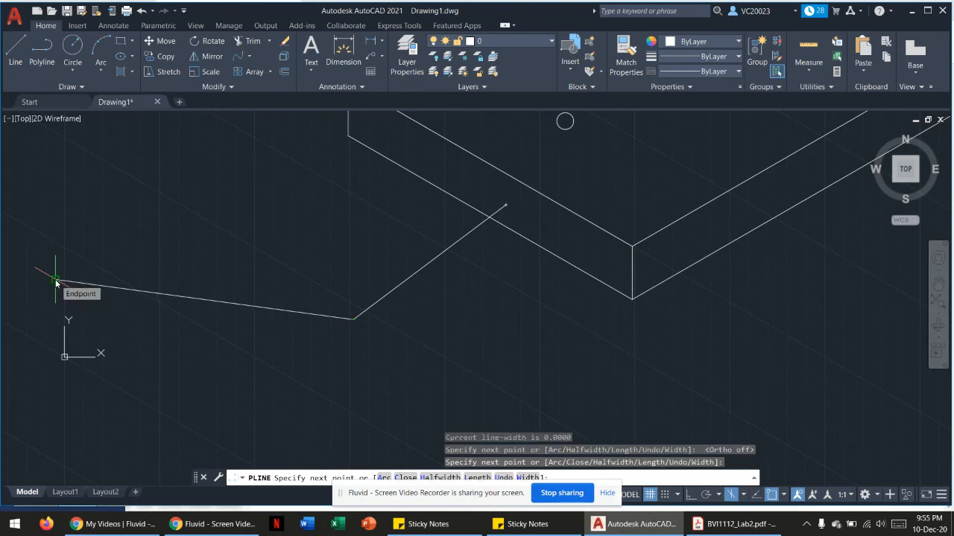
key("Escape")
- Convert the two-segment polyline into a smooth curve with Spline Fit
left_click(352, 320)
right_click(355, 322)
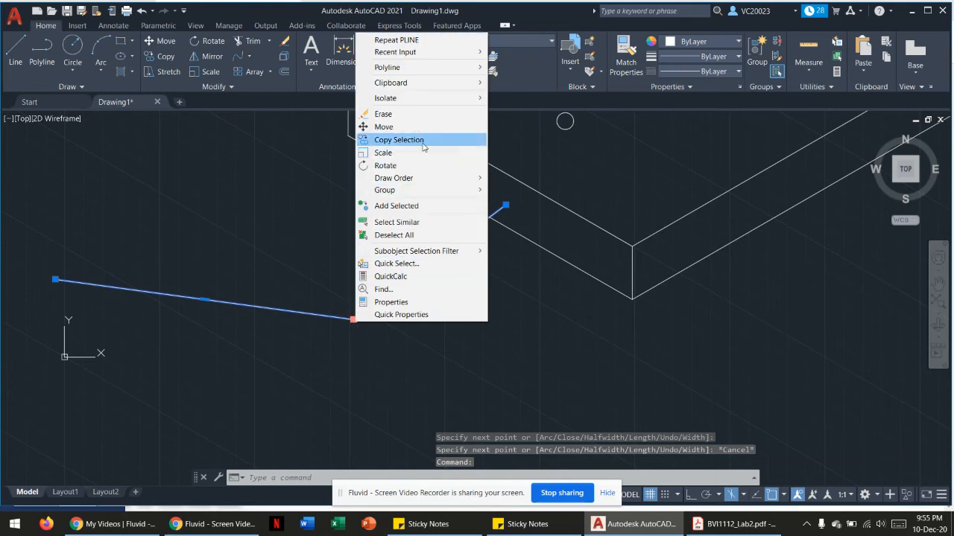
mouse_move(484, 67)
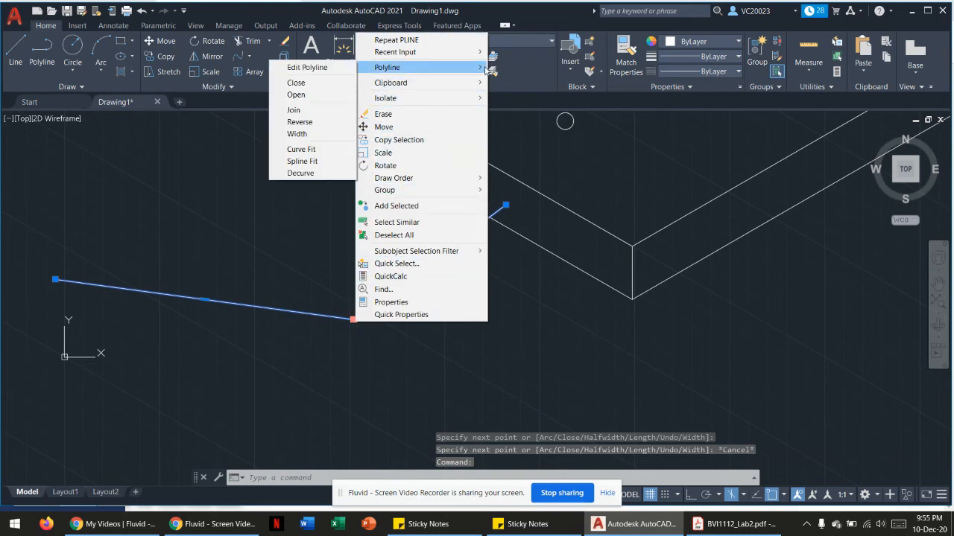
left_click(300, 160)
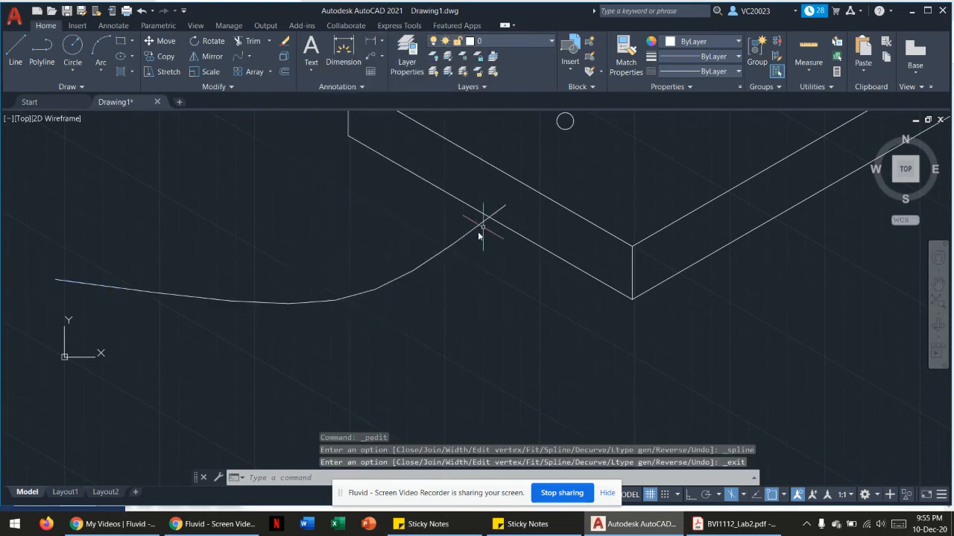
- Copy the smooth curve once, slightly down and to the right, to form the cord's second edge
left_click(164, 57)
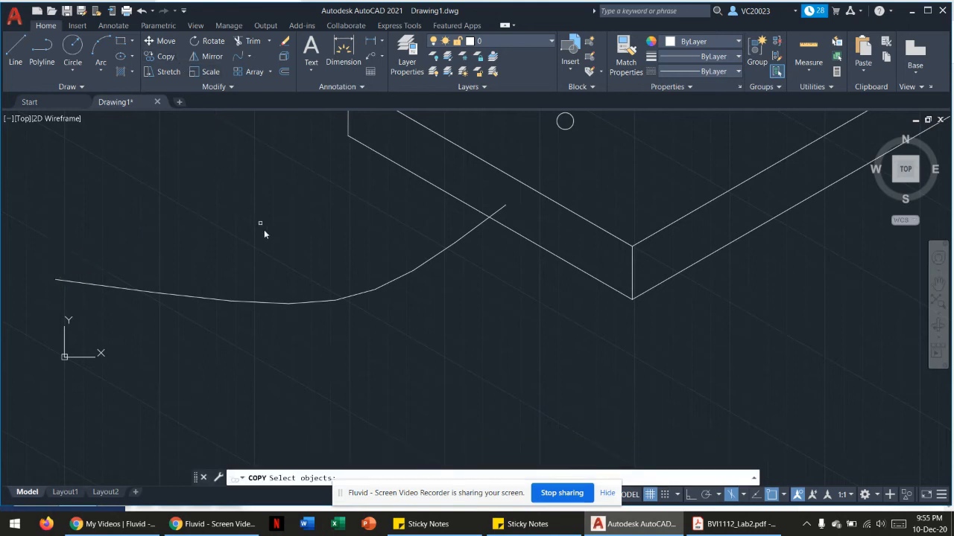
left_click(355, 295)
key("Return")
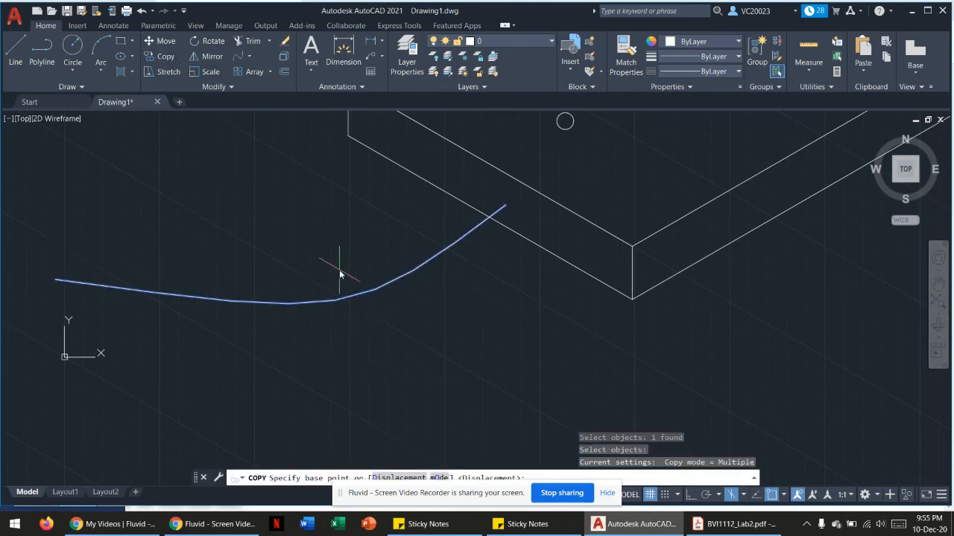
left_click(355, 298)
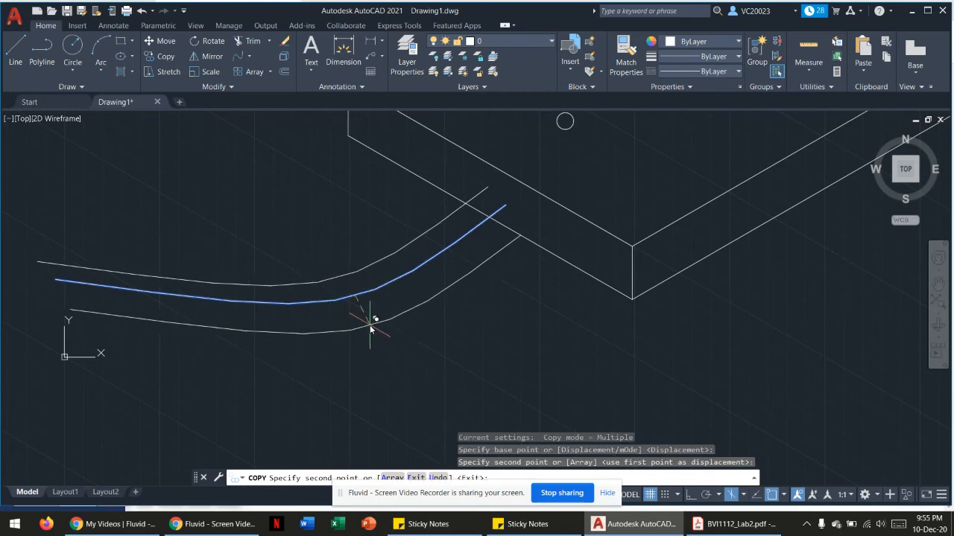
key("Escape")
- Nudge the free outer end of the cord's upper curve slightly by stretching its endpoint grip
scroll(121, 317, "down", 2)
mouse_move(125, 317)
middle_mouse_down()
mouse_move(228, 345)
mouse_move(325, 345)
middle_mouse_up()
scroll(306, 337, "up", 4)
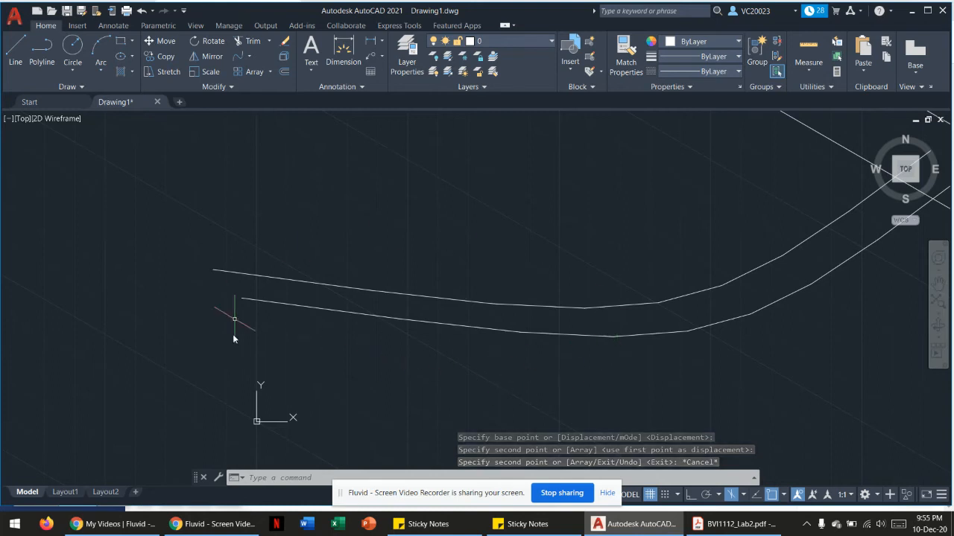
left_click(213, 268)
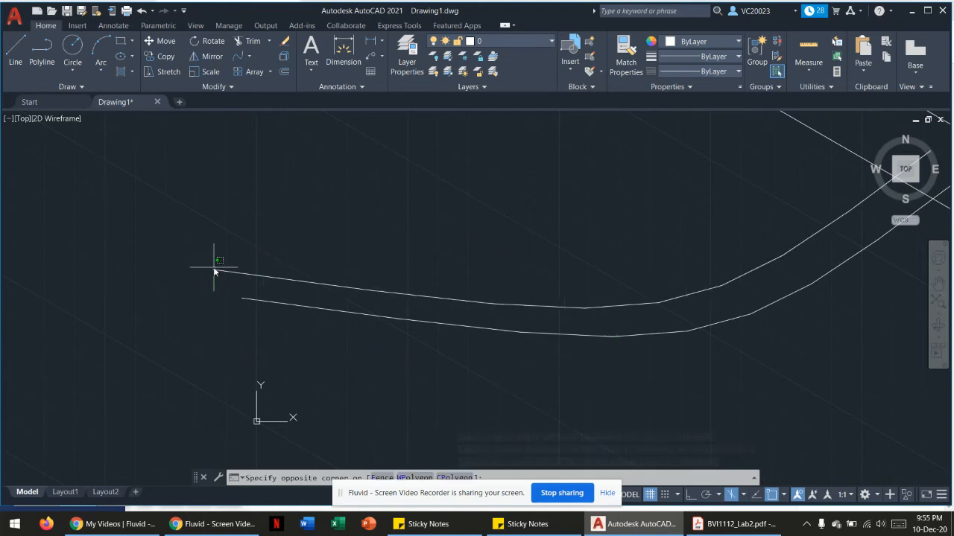
left_click(216, 269)
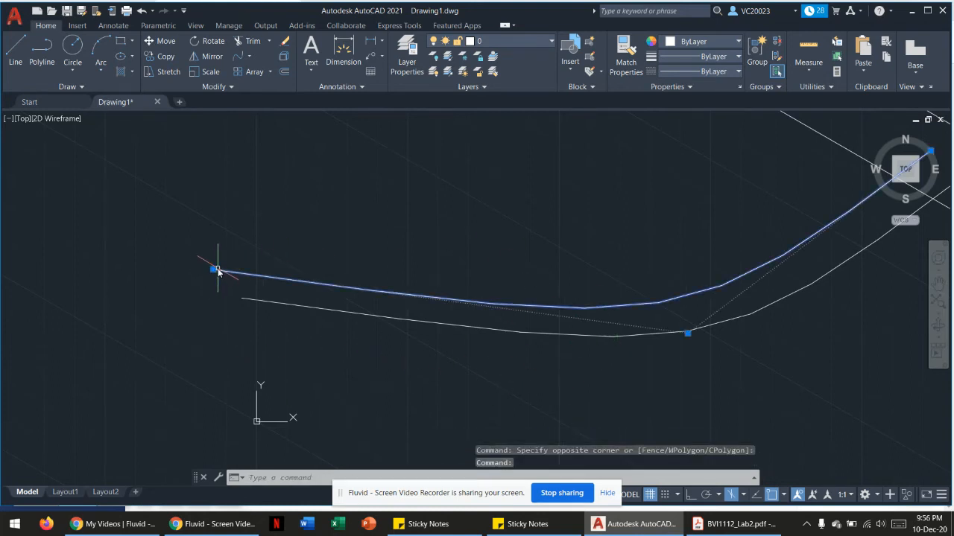
left_click(213, 270)
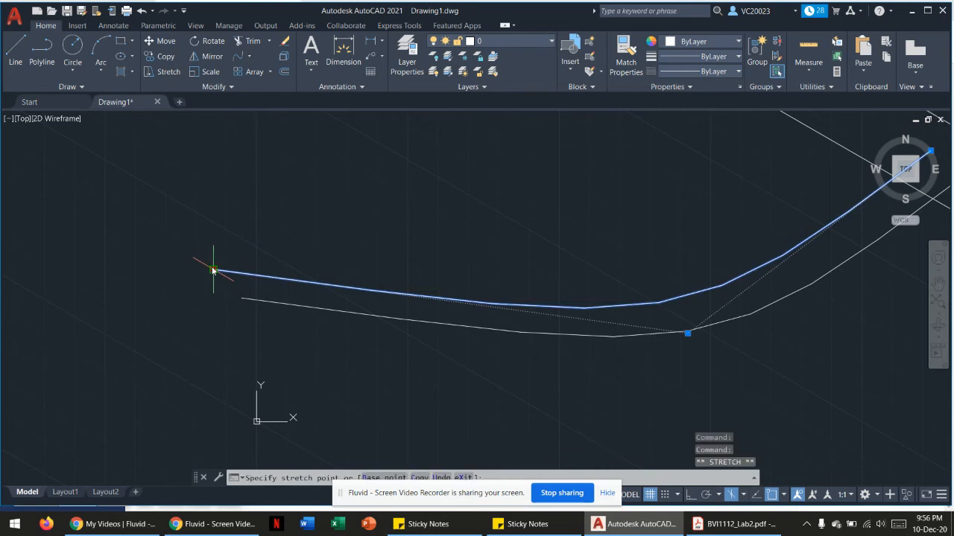
left_click(212, 267)
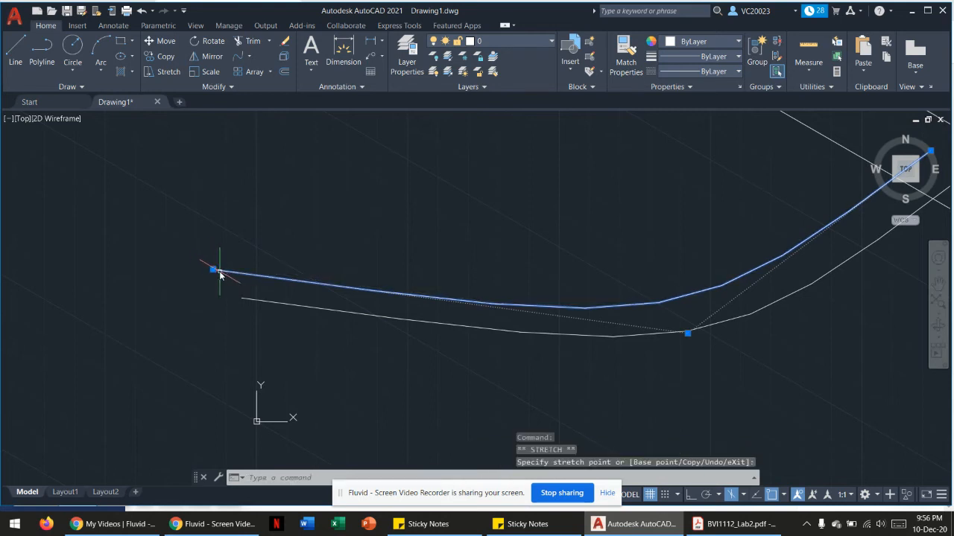
scroll(213, 271, "up", 4)
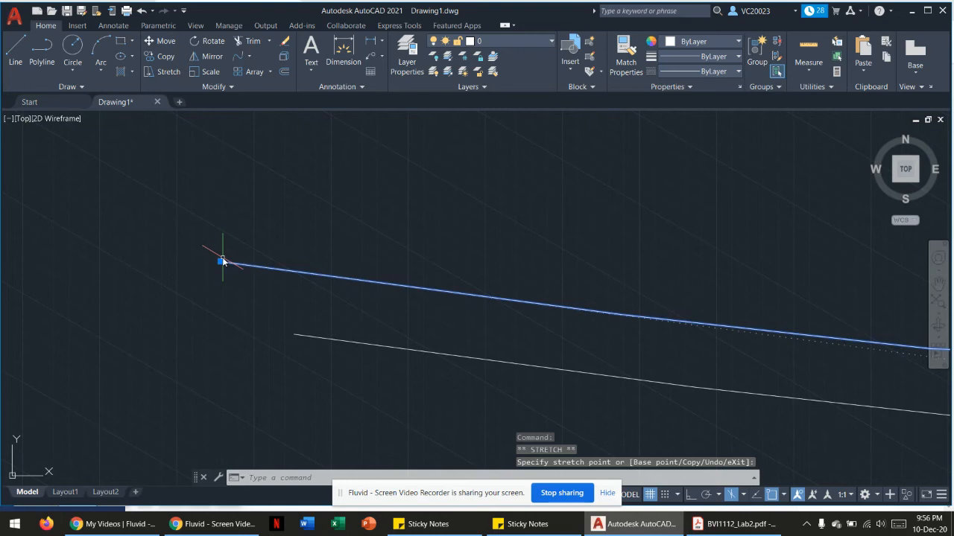
left_click(221, 264)
left_click(220, 257)
scroll(238, 313, "down", 5)
key("Escape")
middle_click_drag(287, 324, 176, 318)
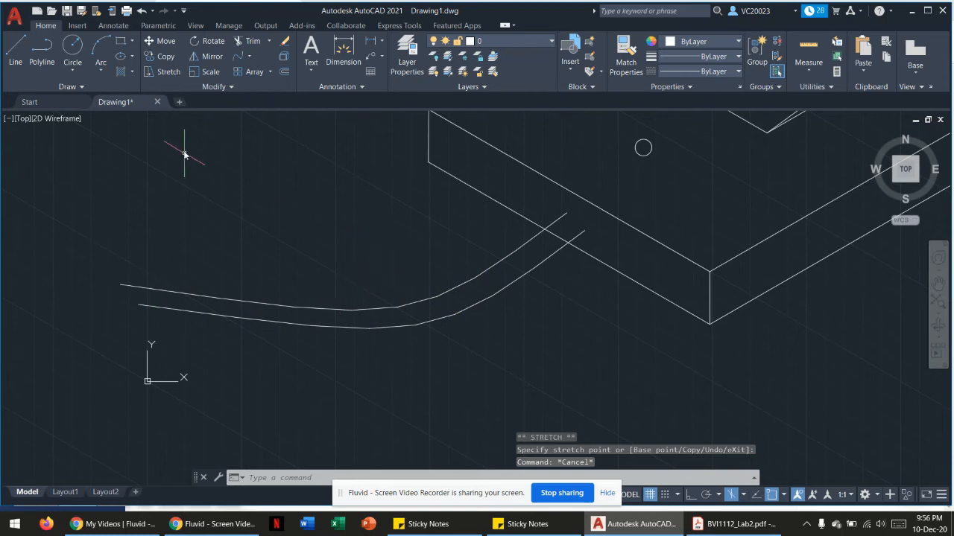
- Close both ends of the cord by joining its two edge curves with tangent Blend curves
left_click(237, 56)
left_click(127, 289)
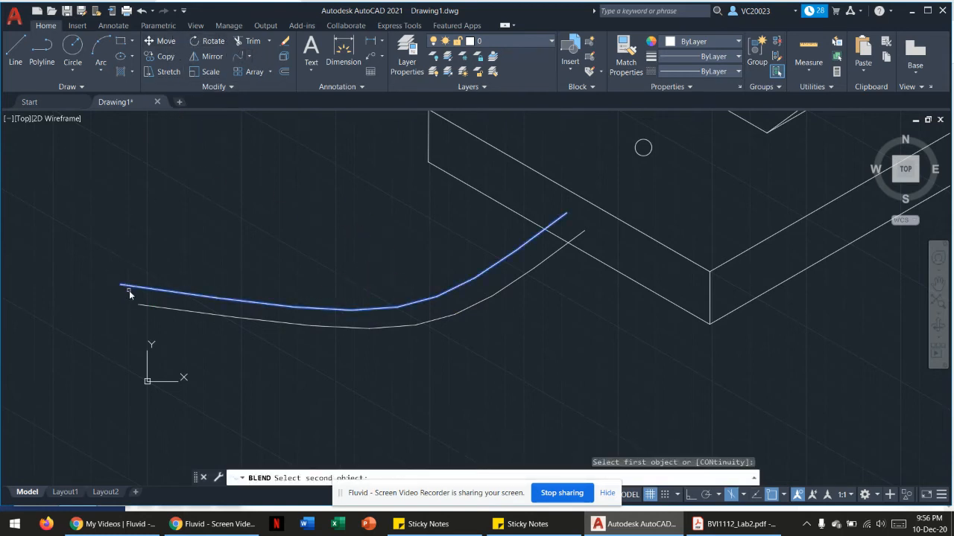
left_click(146, 304)
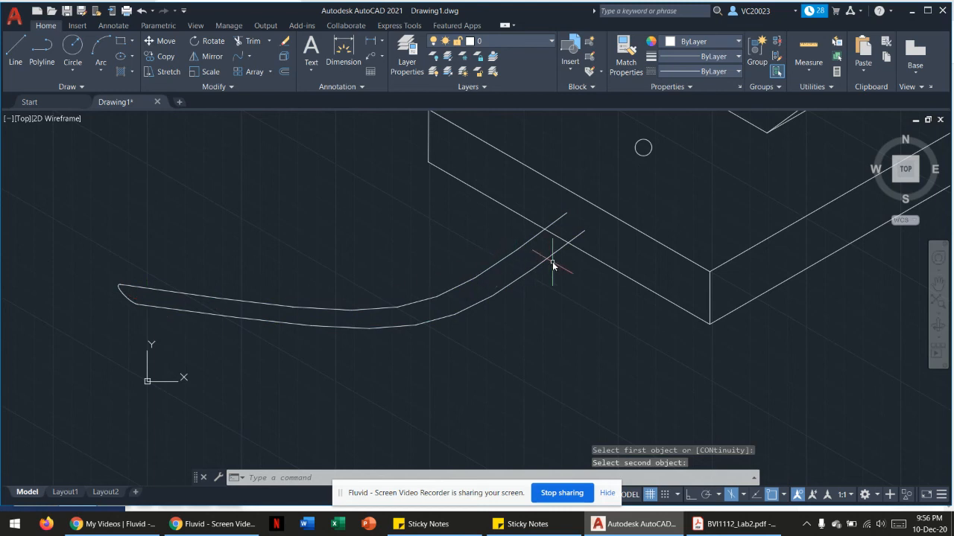
key("Return")
left_click(585, 234)
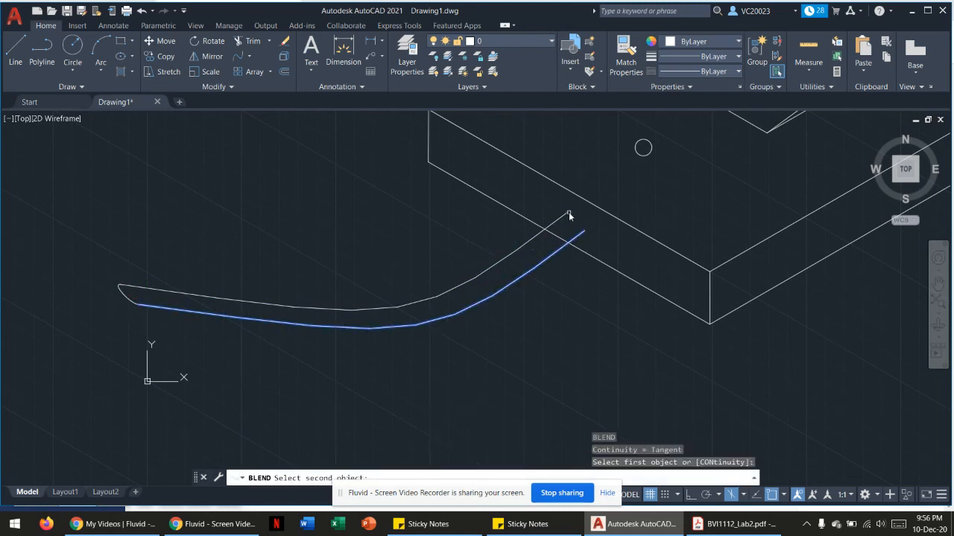
left_click(567, 213)
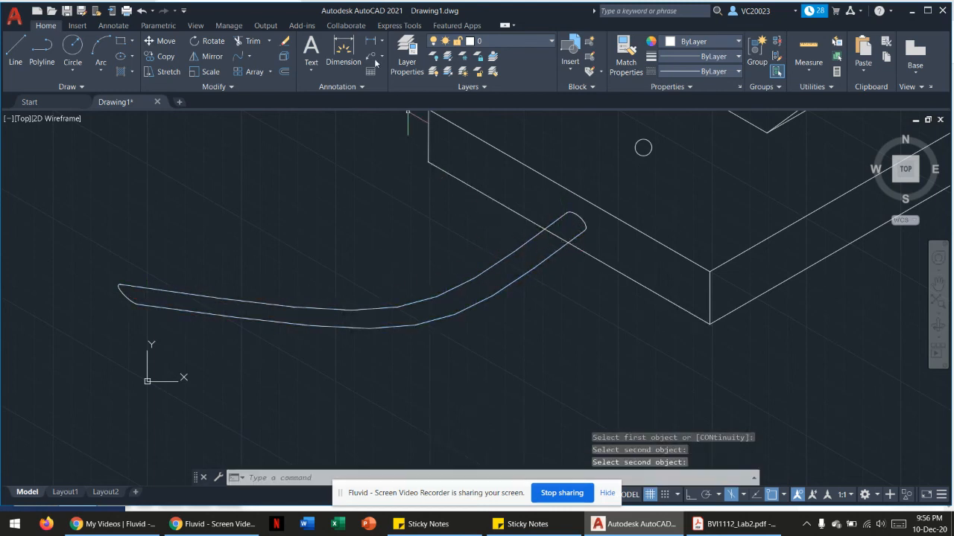
- Trim away the part of the plate's lower front-left edge that lies between the cord's two curves
left_click(248, 42)
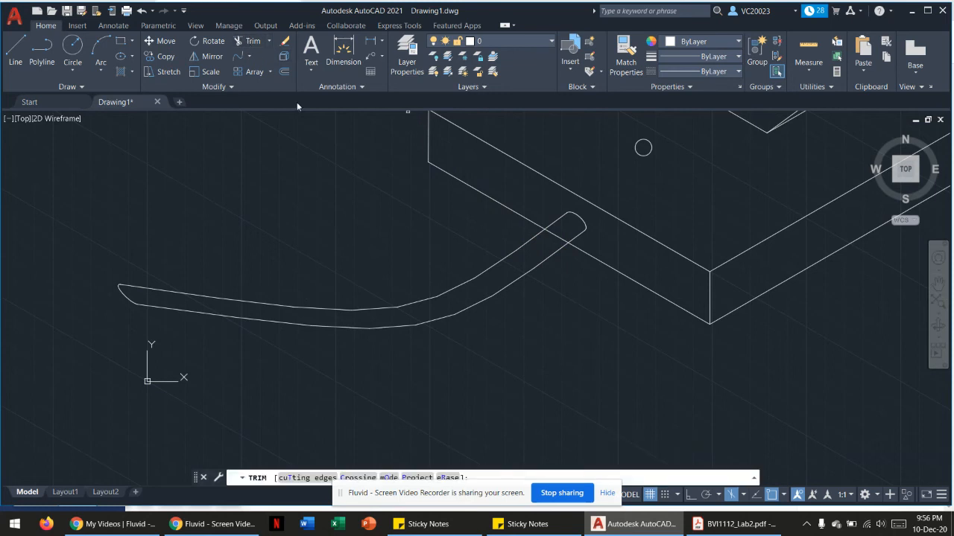
left_click(560, 231)
scroll(630, 304, "down", 4)
middle_click_drag(599, 335, 427, 360)
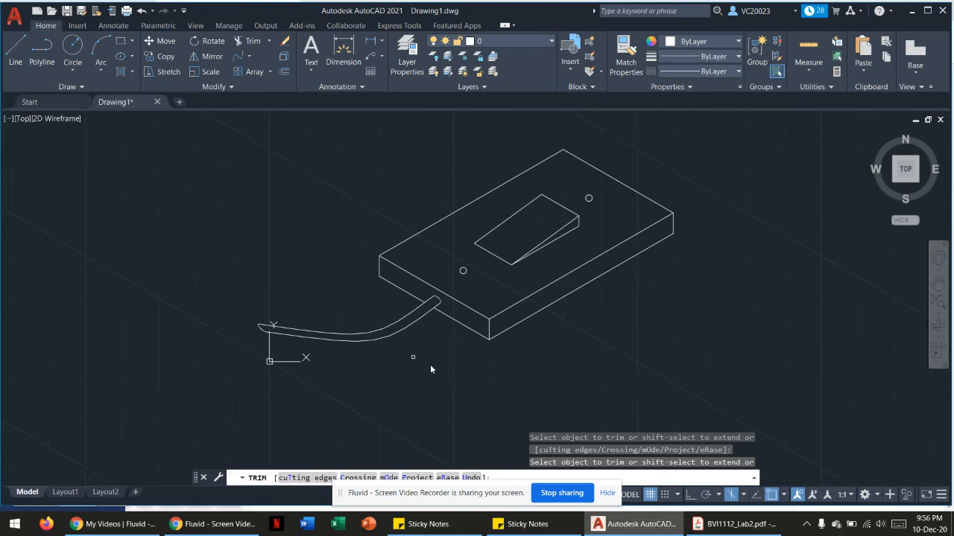
- Draw a two-segment polyline with object snap off, from the plate's upper-right back edge outward, bending up to the right
mouse_move(771, 260)
middle_mouse_down()
mouse_move(721, 318)
mouse_move(481, 346)
middle_mouse_up()
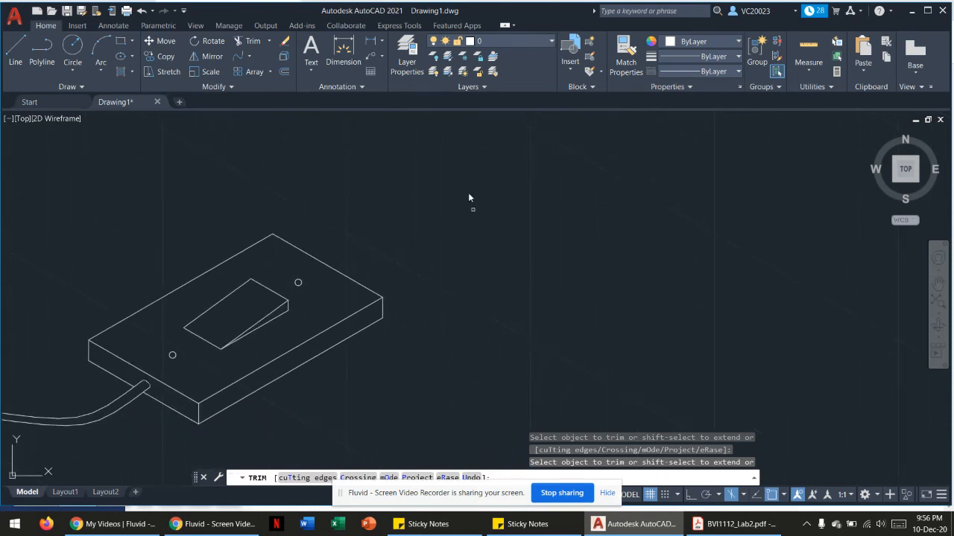
left_click(45, 46)
scroll(330, 260, "up", 4)
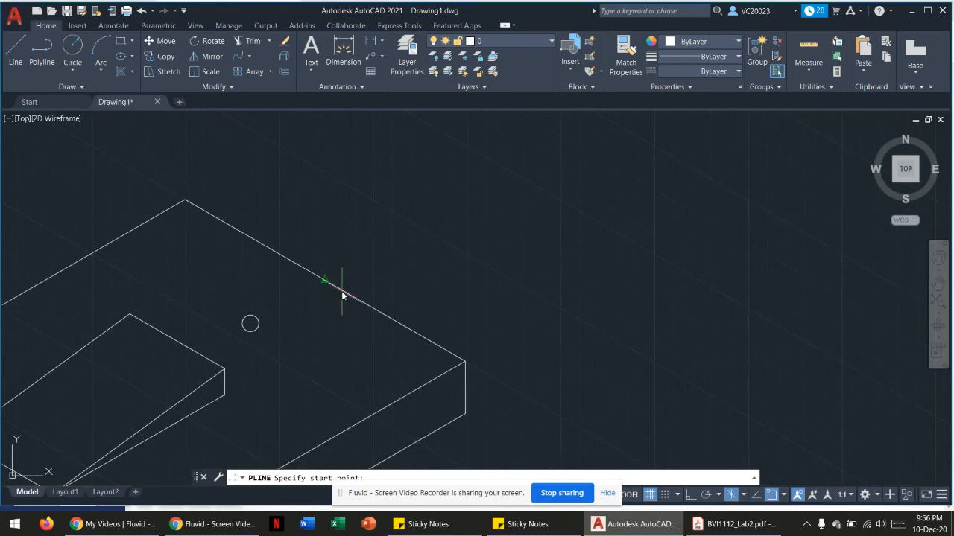
key("F4")
key("F3")
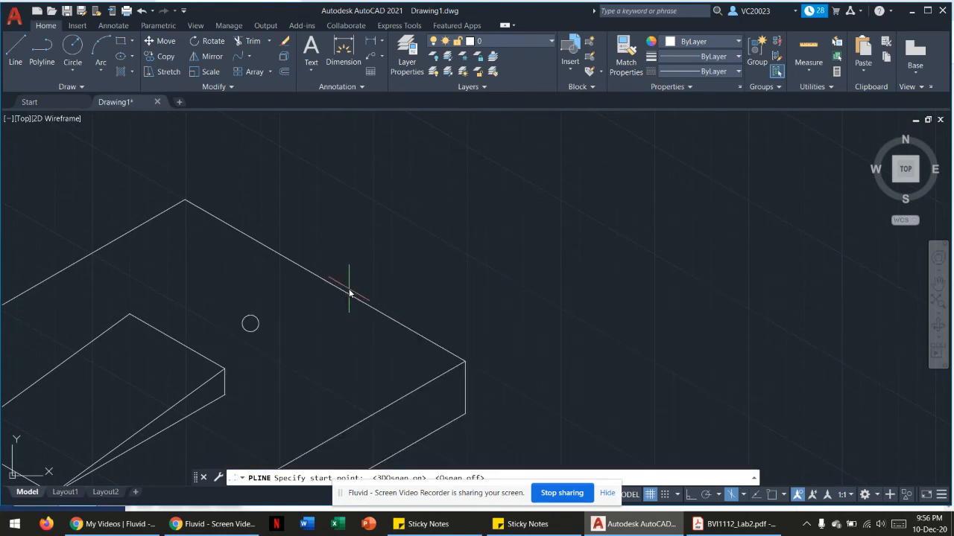
left_click(342, 290)
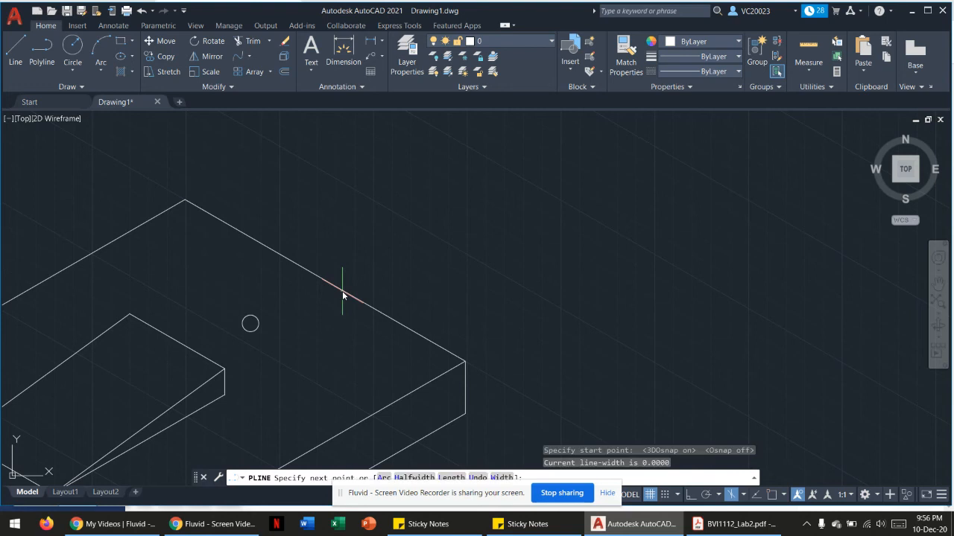
left_click(474, 266)
left_click(557, 192)
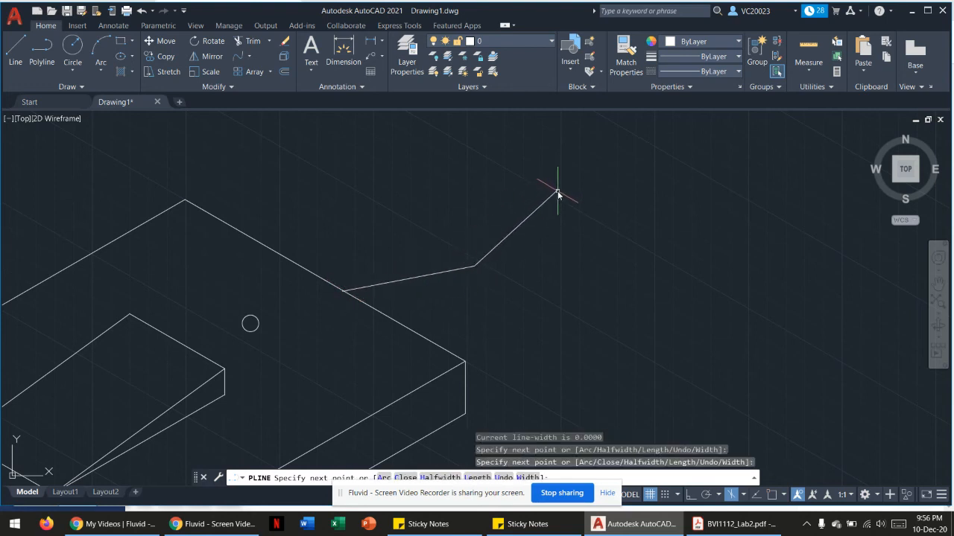
key("Escape")
- Convert the new polyline at the plate's back edge into a smooth curve with Spline Fit
left_click(486, 259)
right_click(486, 258)
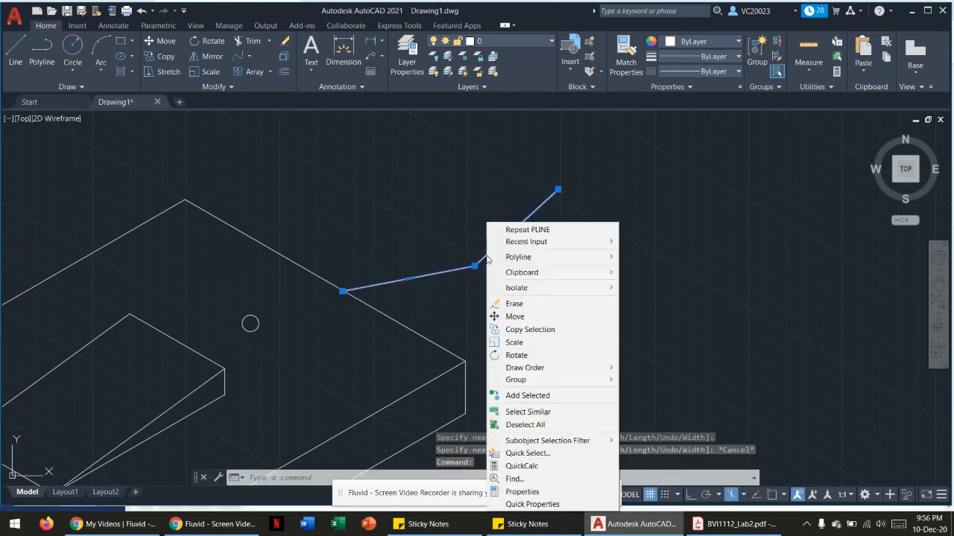
mouse_move(566, 260)
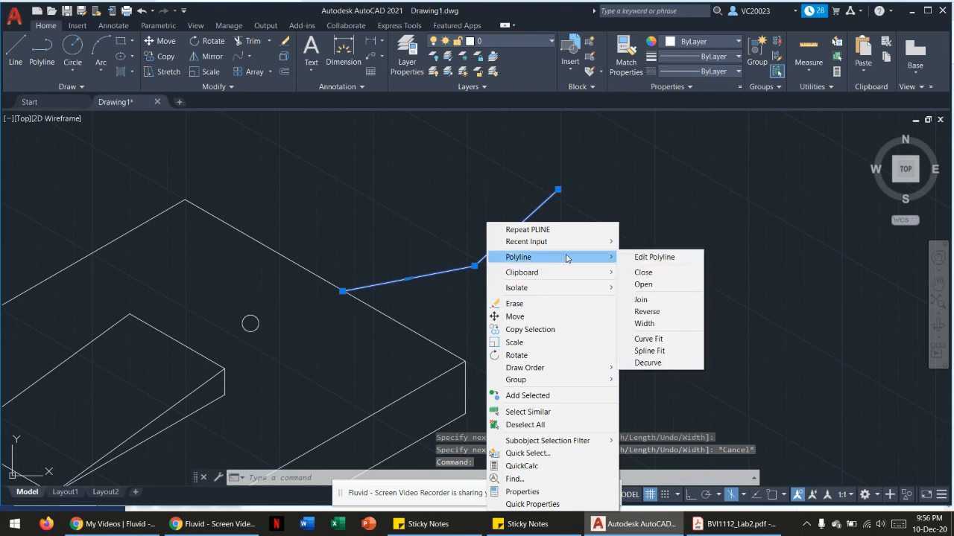
left_click(649, 351)
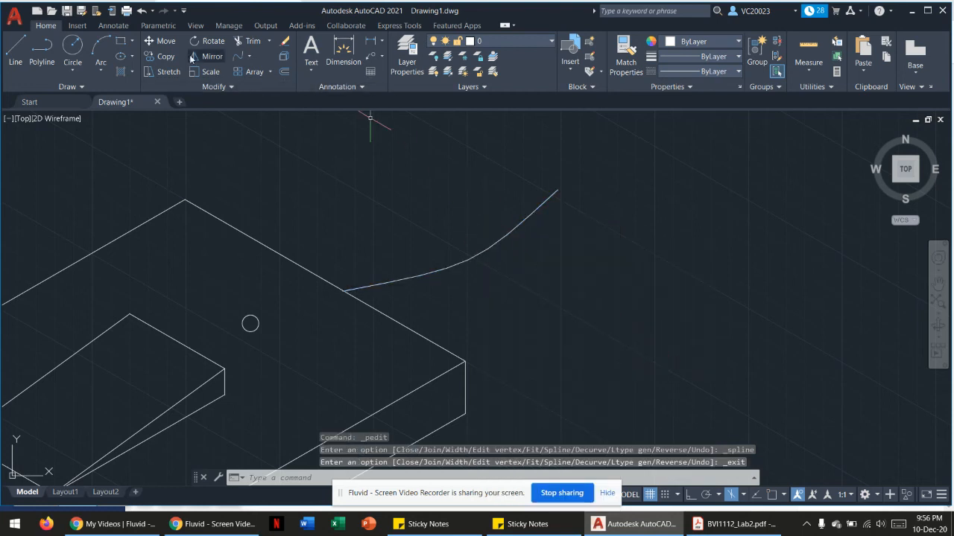
- Copy the back curve once, slightly up and to the left, to form the second cord's other edge
left_click(165, 56)
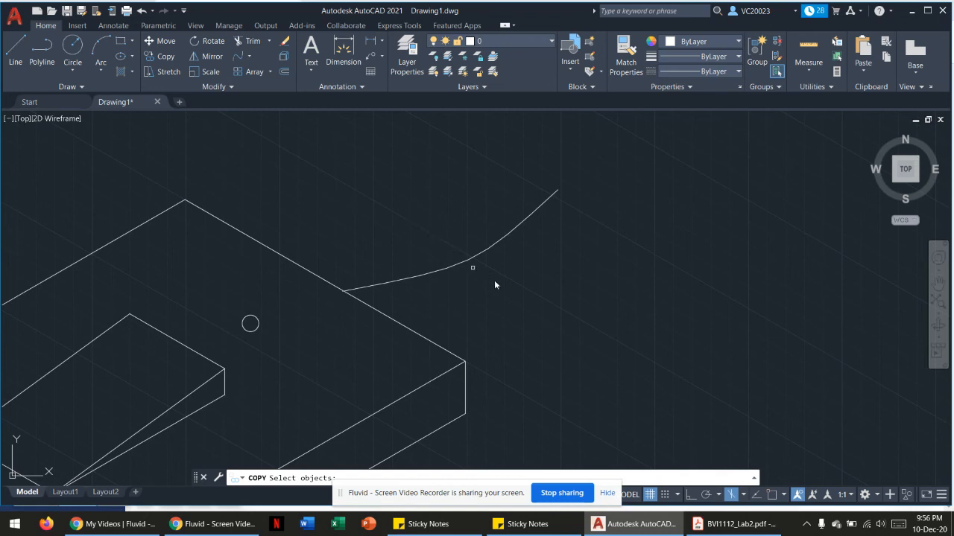
left_click(475, 260)
key("Return")
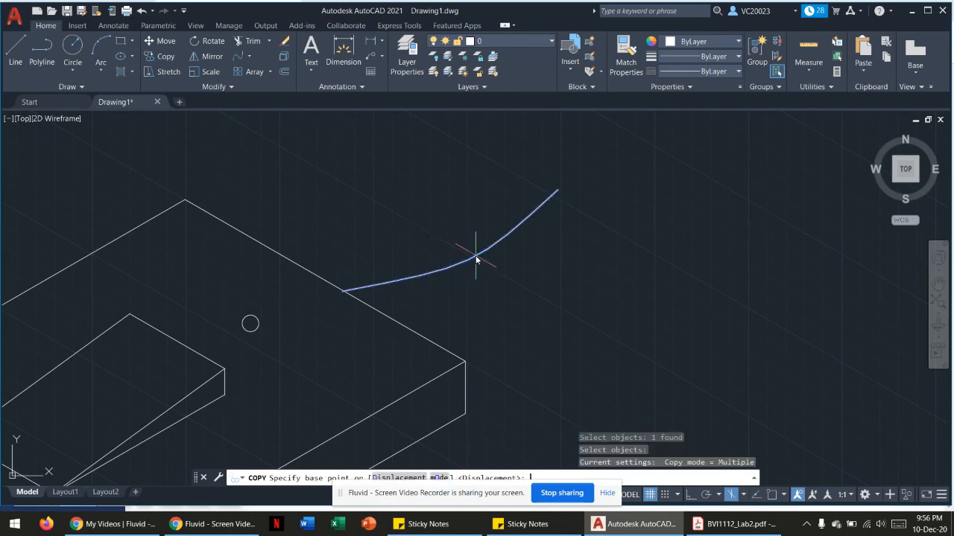
left_click(472, 255)
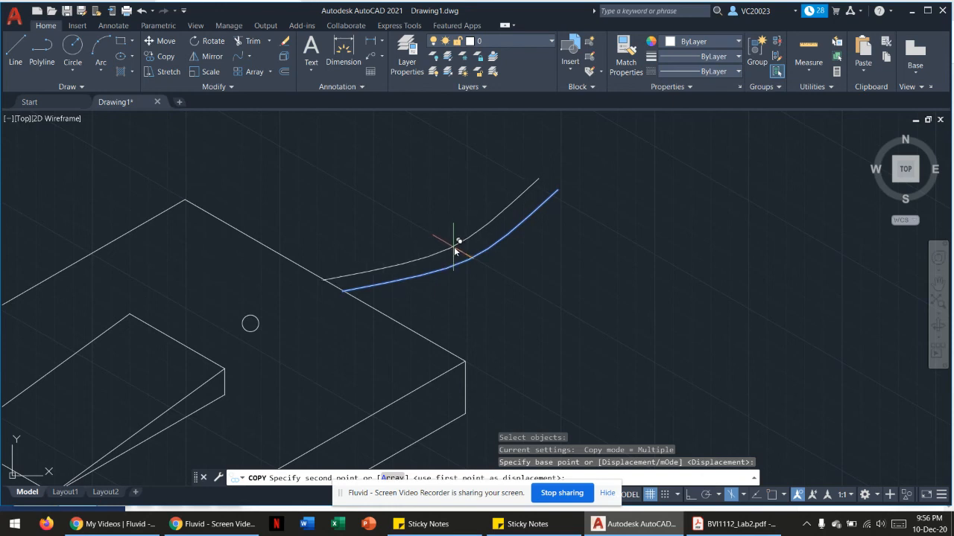
left_click(456, 249)
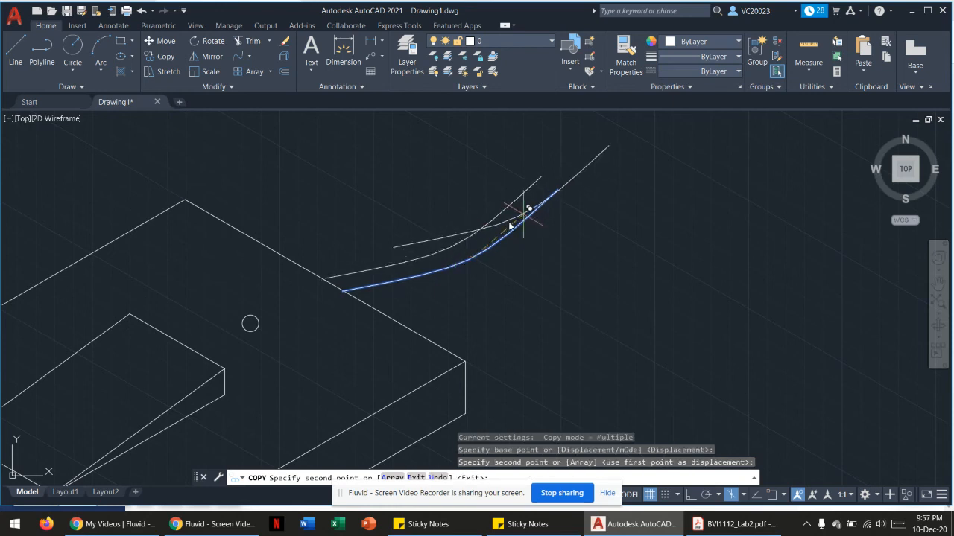
key("Escape")
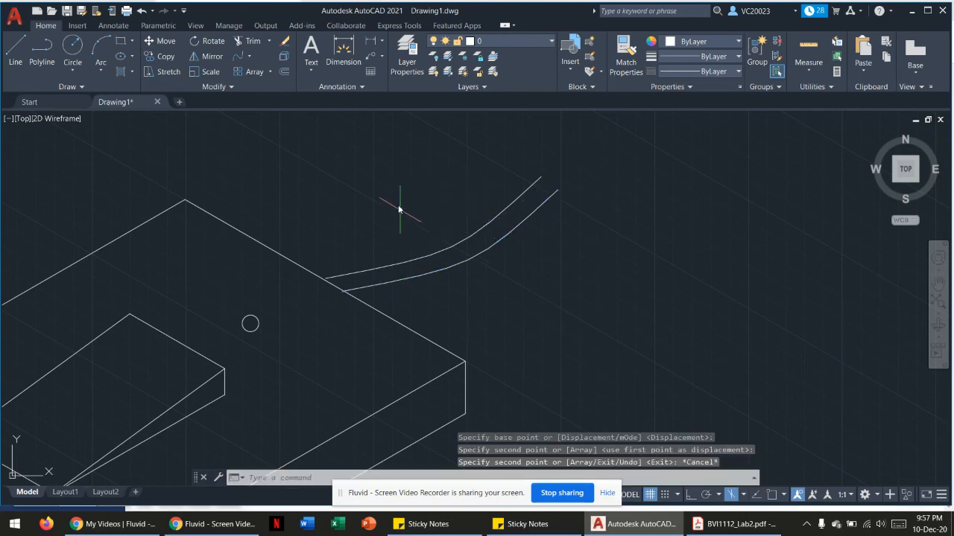
- Stretch the inner end of the copied back curve so that it crosses the plate's back edge
scroll(326, 196, "up", 3)
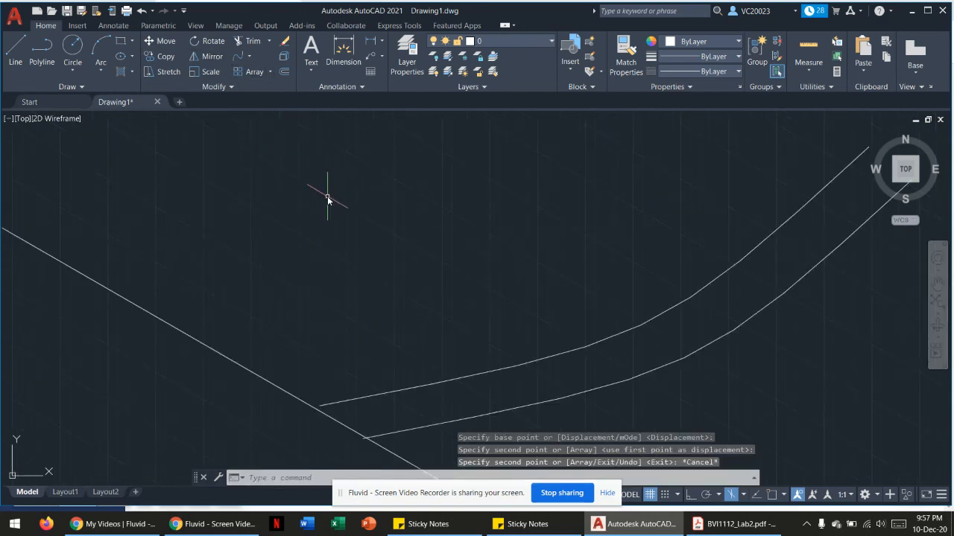
scroll(350, 247, "up", 3)
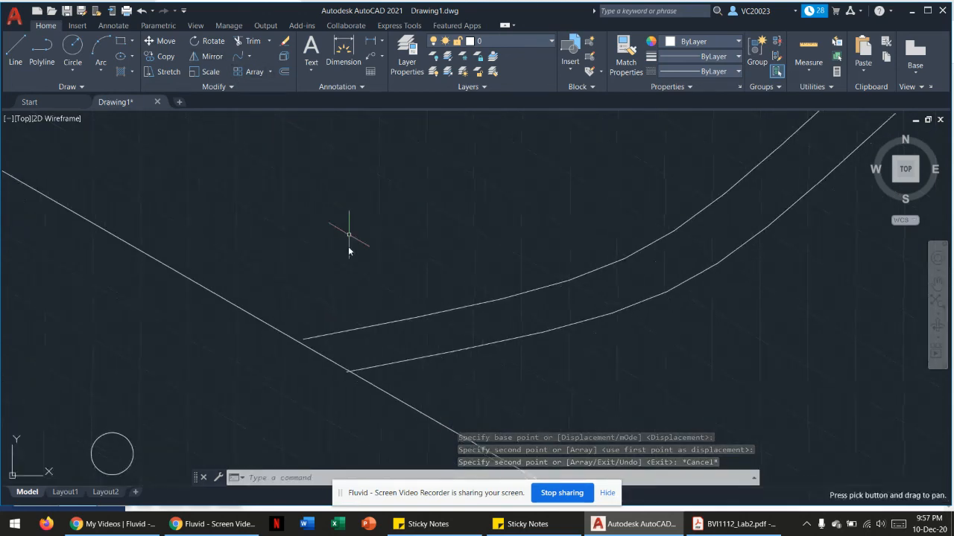
left_click(315, 336)
left_click(303, 340)
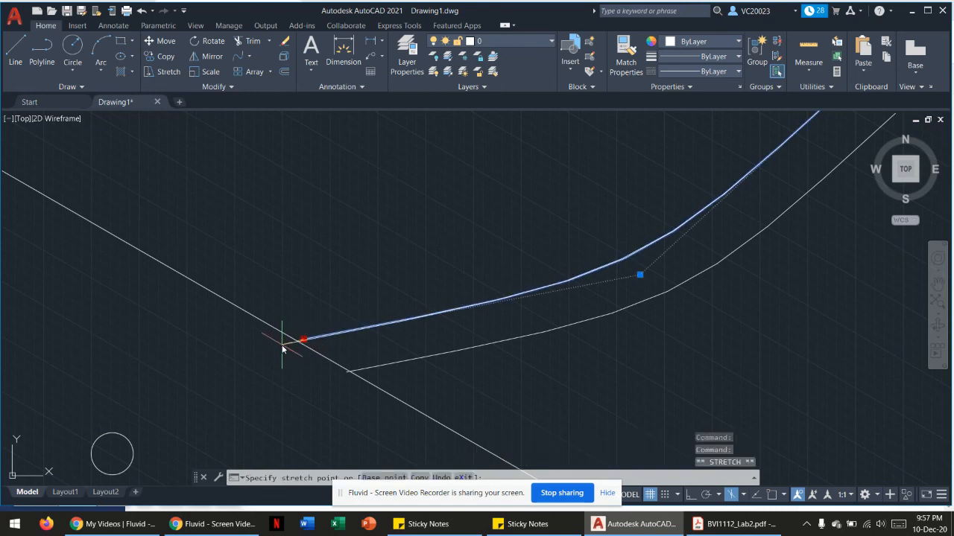
left_click(278, 343)
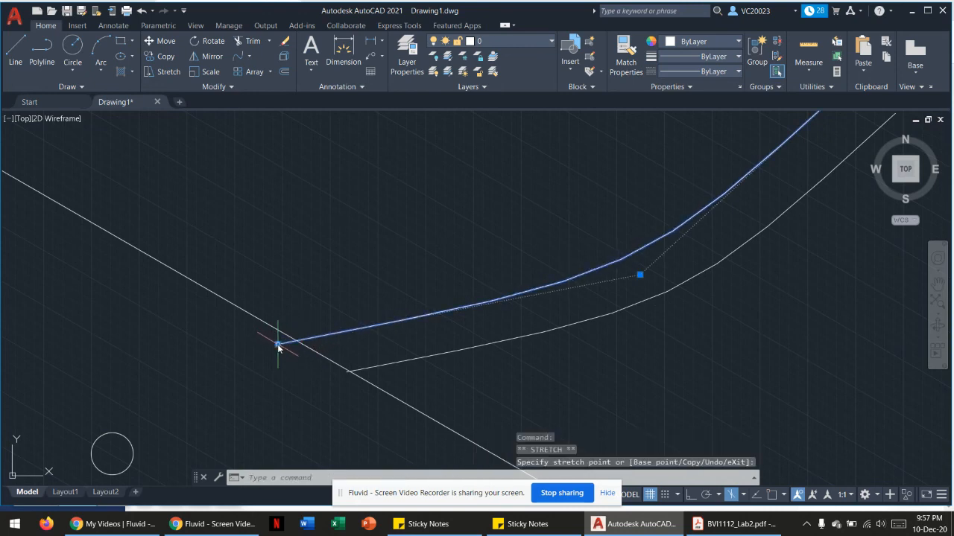
key("Escape")
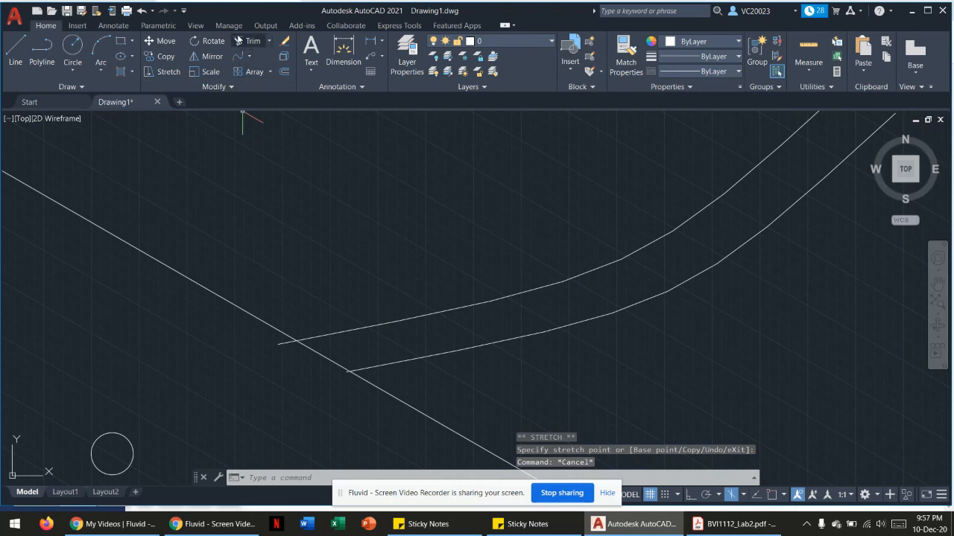
- Close the outer end of the back cord by joining its two curves with a Blend curve
left_click(239, 56)
scroll(460, 229, "down", 4)
middle_click_drag(461, 228, 349, 271)
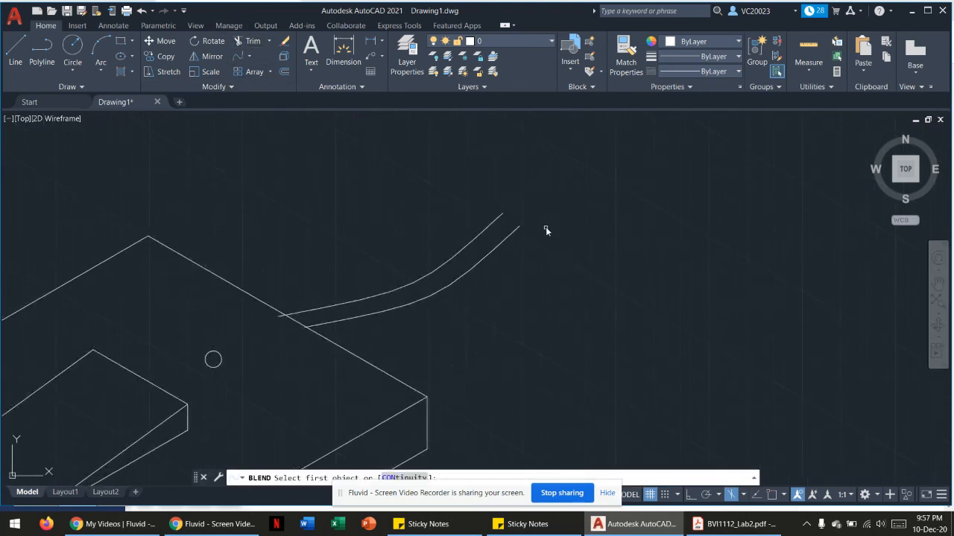
left_click(499, 214)
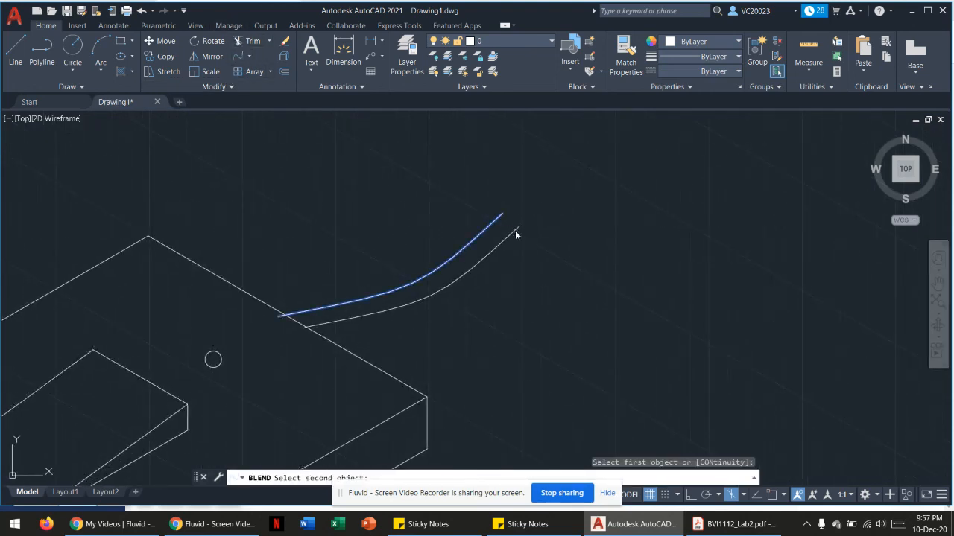
left_click(515, 232)
key("Escape")
- Trim the inner ends of both back cord curves where they cross the plate's back edge
left_click(251, 42)
scroll(306, 198, "up", 5)
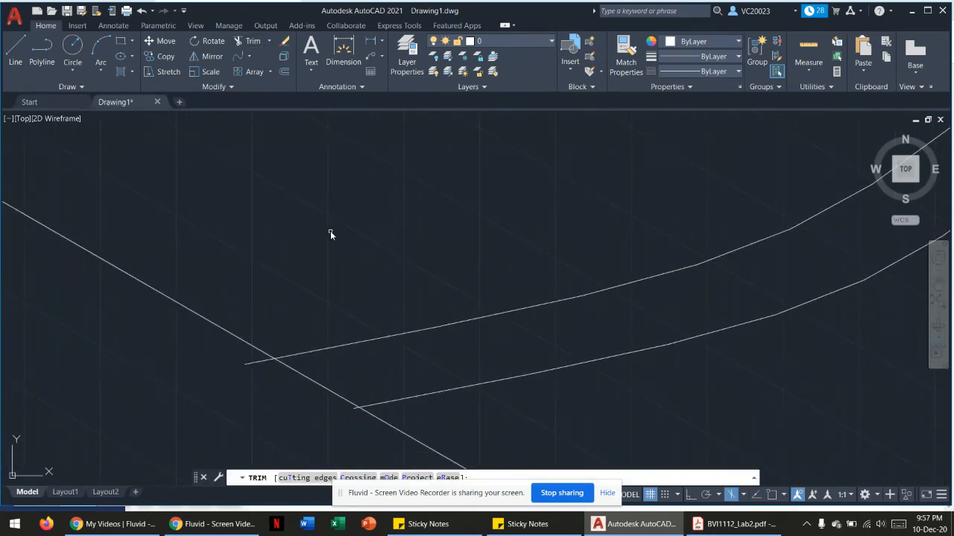
left_click(239, 359)
left_click_drag(253, 362, 257, 371)
scroll(286, 424, "down", 2)
scroll(300, 433, "up", 7)
left_click_drag(489, 307, 480, 345)
key("Escape")
- Switch to Layout1 and zoom its viewport so the whole object fits inside the title block frame
scroll(325, 365, "down", 3)
scroll(325, 366, "down", 5)
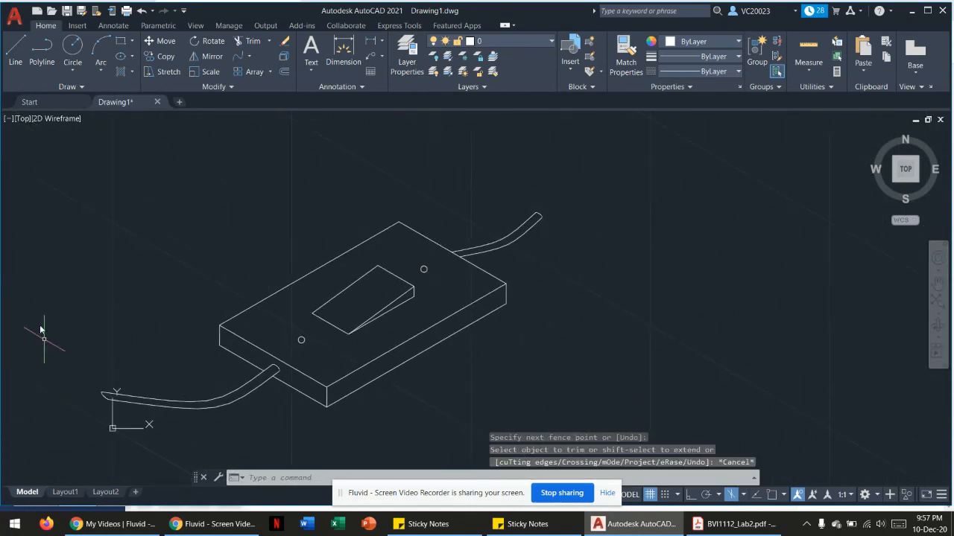
mouse_move(242, 236)
middle_mouse_down()
mouse_move(339, 186)
mouse_move(334, 193)
middle_mouse_up()
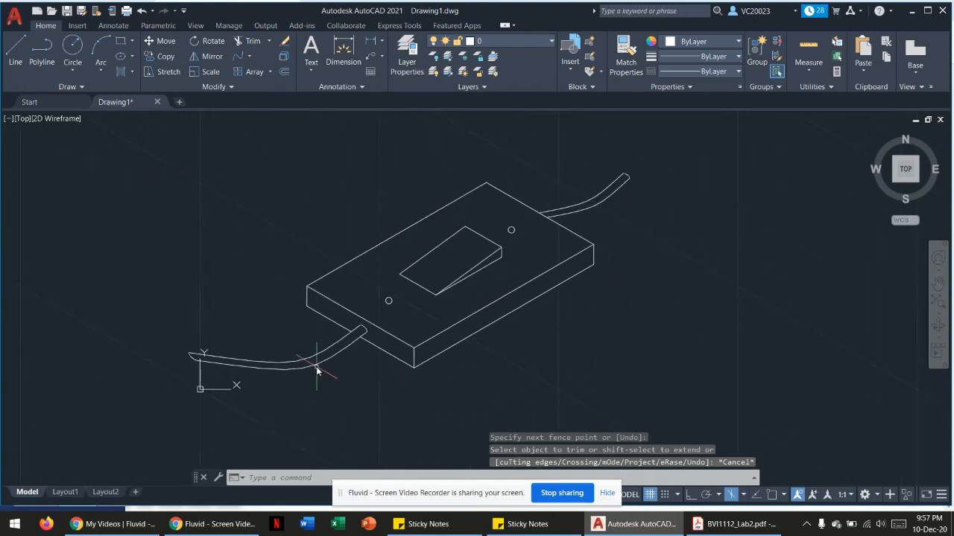
left_click(71, 492)
scroll(458, 320, "down", 8)
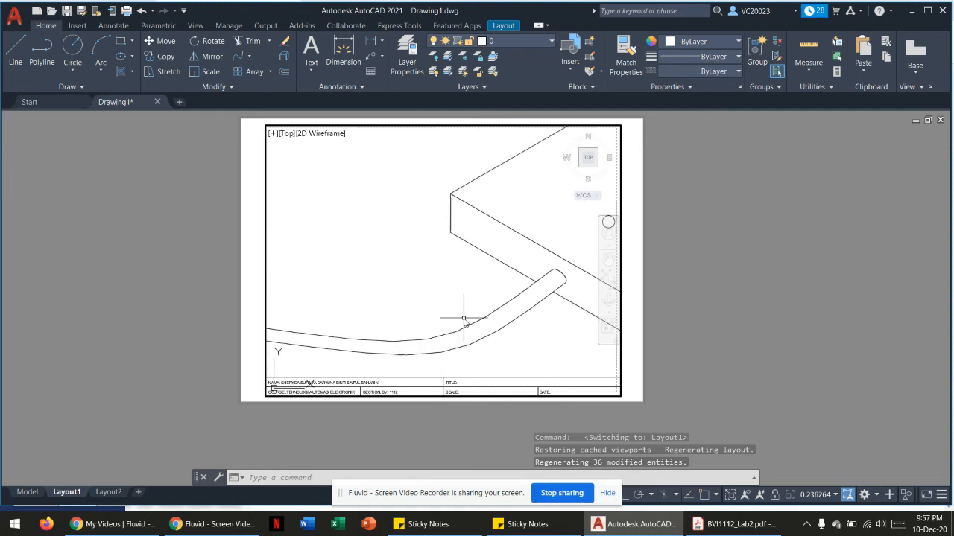
scroll(479, 294, "up", 2)
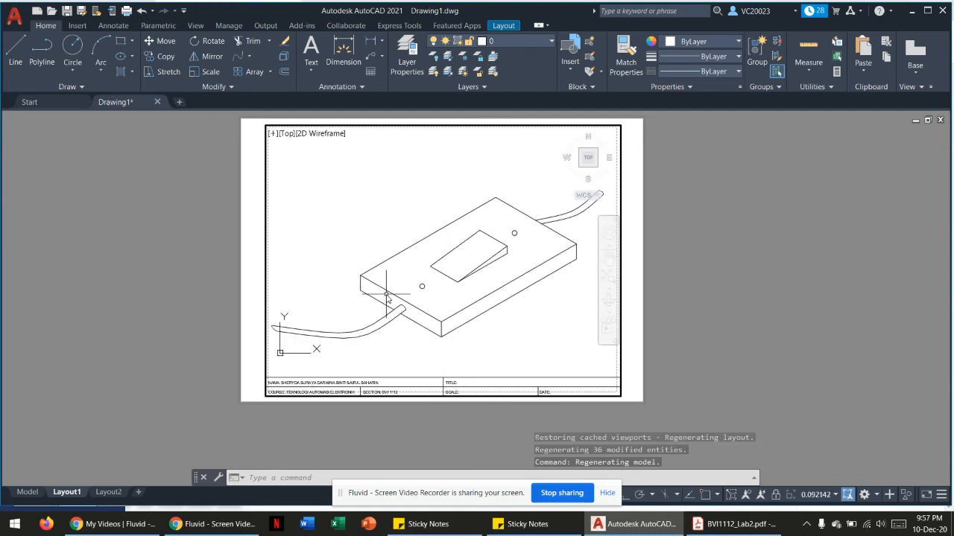